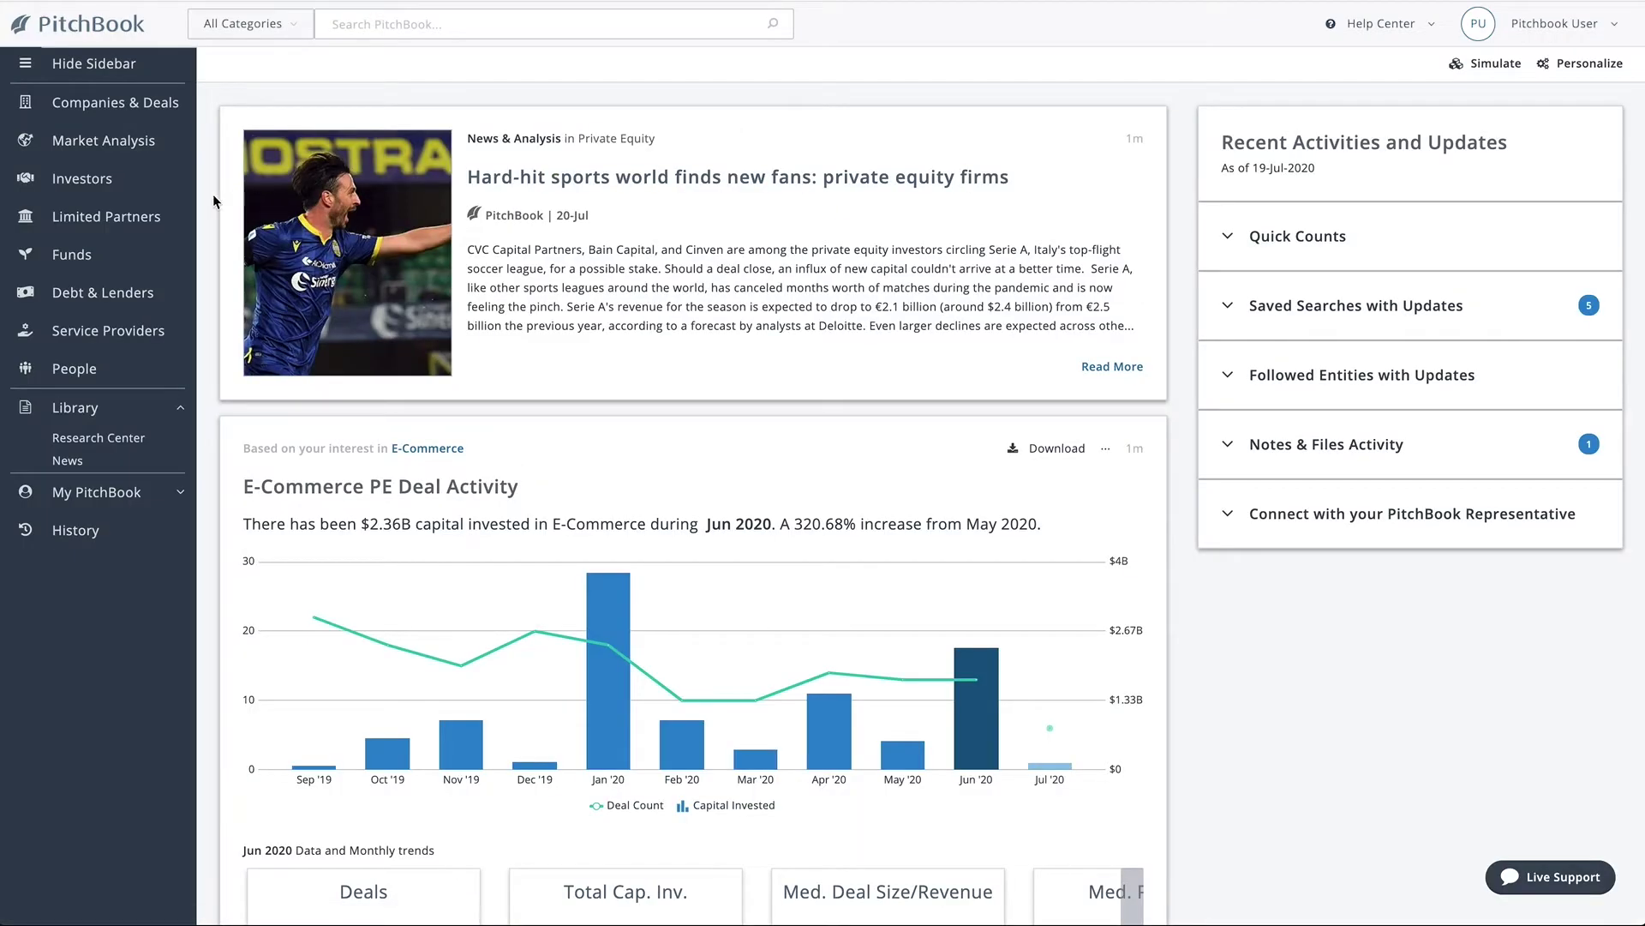
- Start an investor search limited to closed funds with fund size 250M–500M
mouse_move(82, 179)
left_click(155, 194)
left_click(750, 340)
left_click(840, 593)
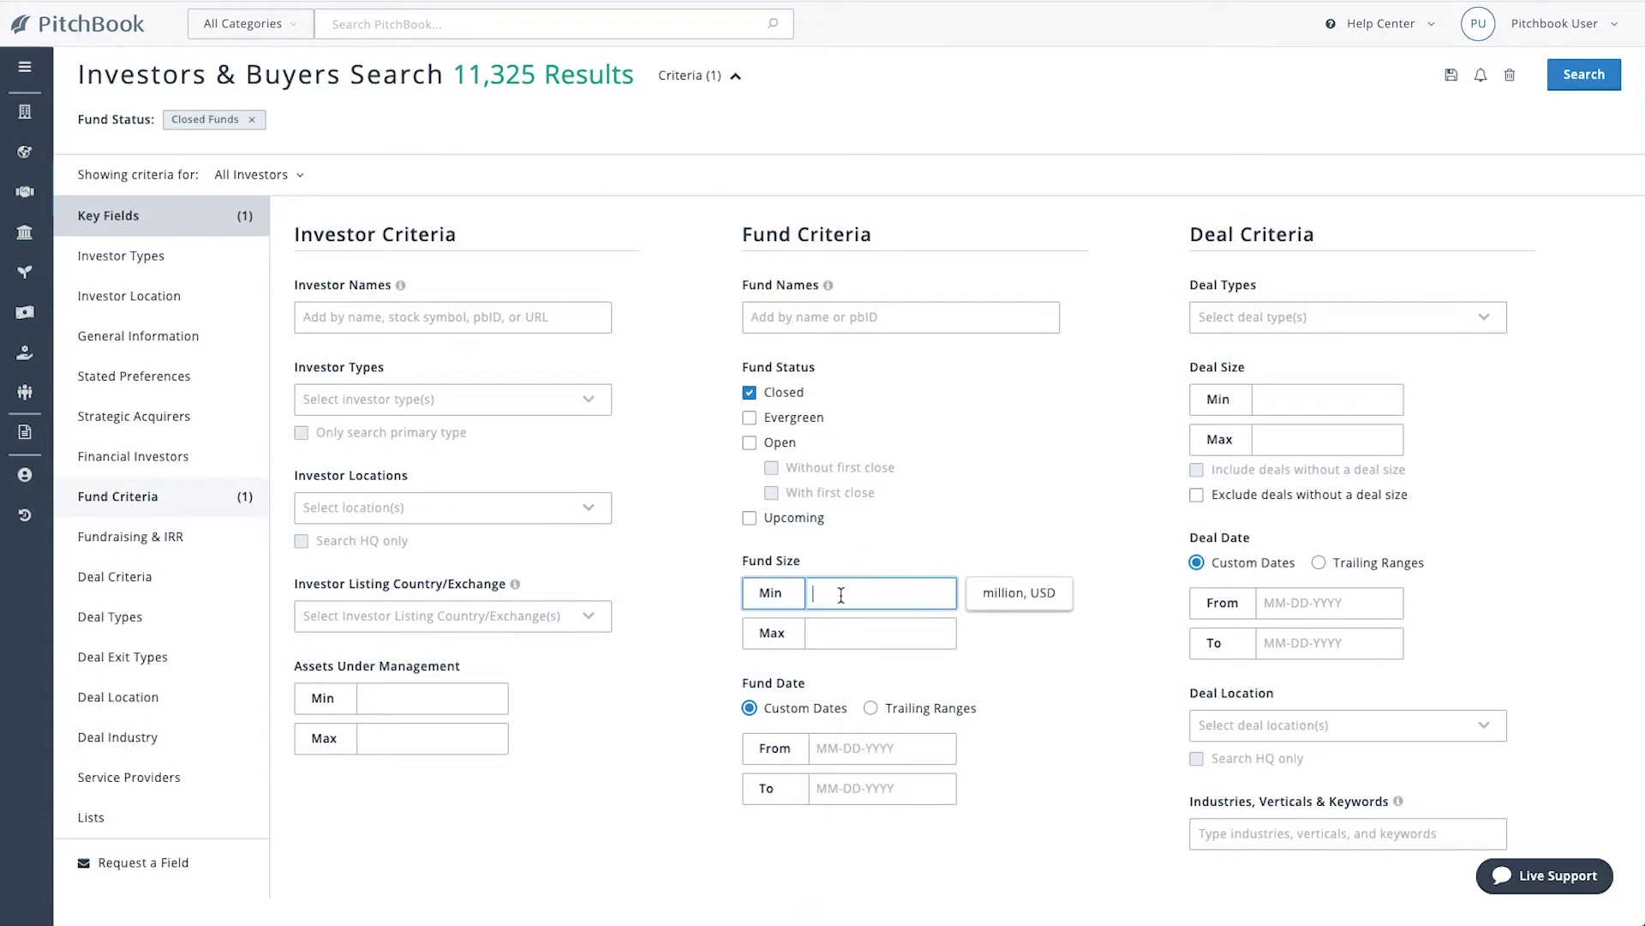
type("250")
key("Tab")
type("500")
key("Tab")
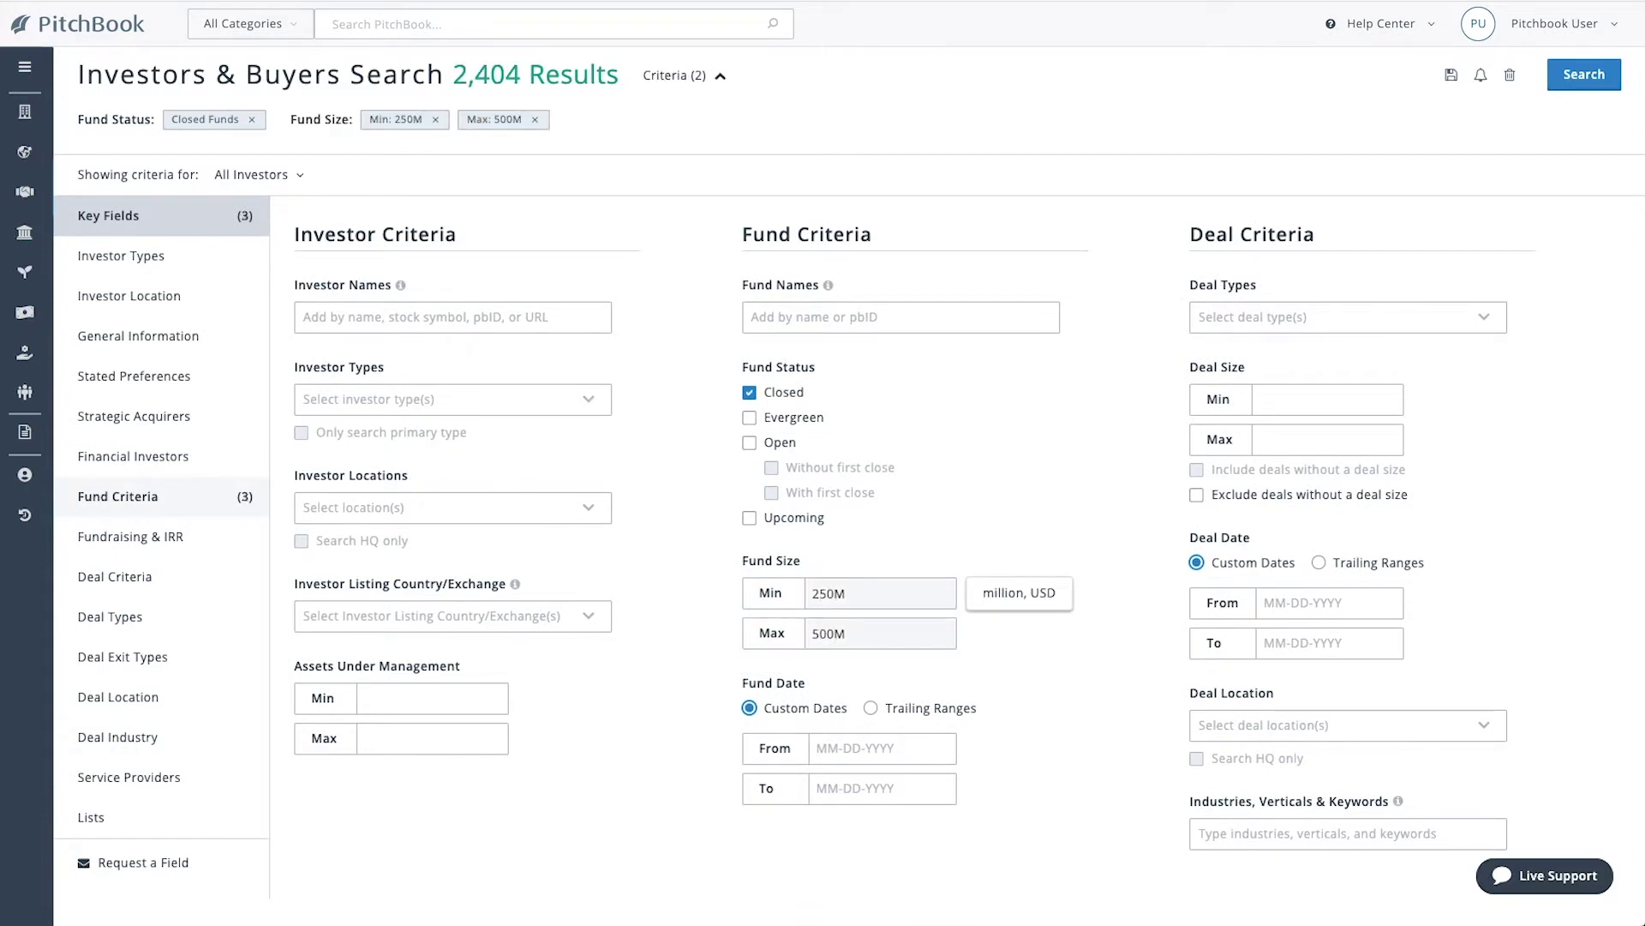
- Restrict fund criteria to Buyout fund type and vintage year 2012
left_click(145, 497)
left_click(585, 322)
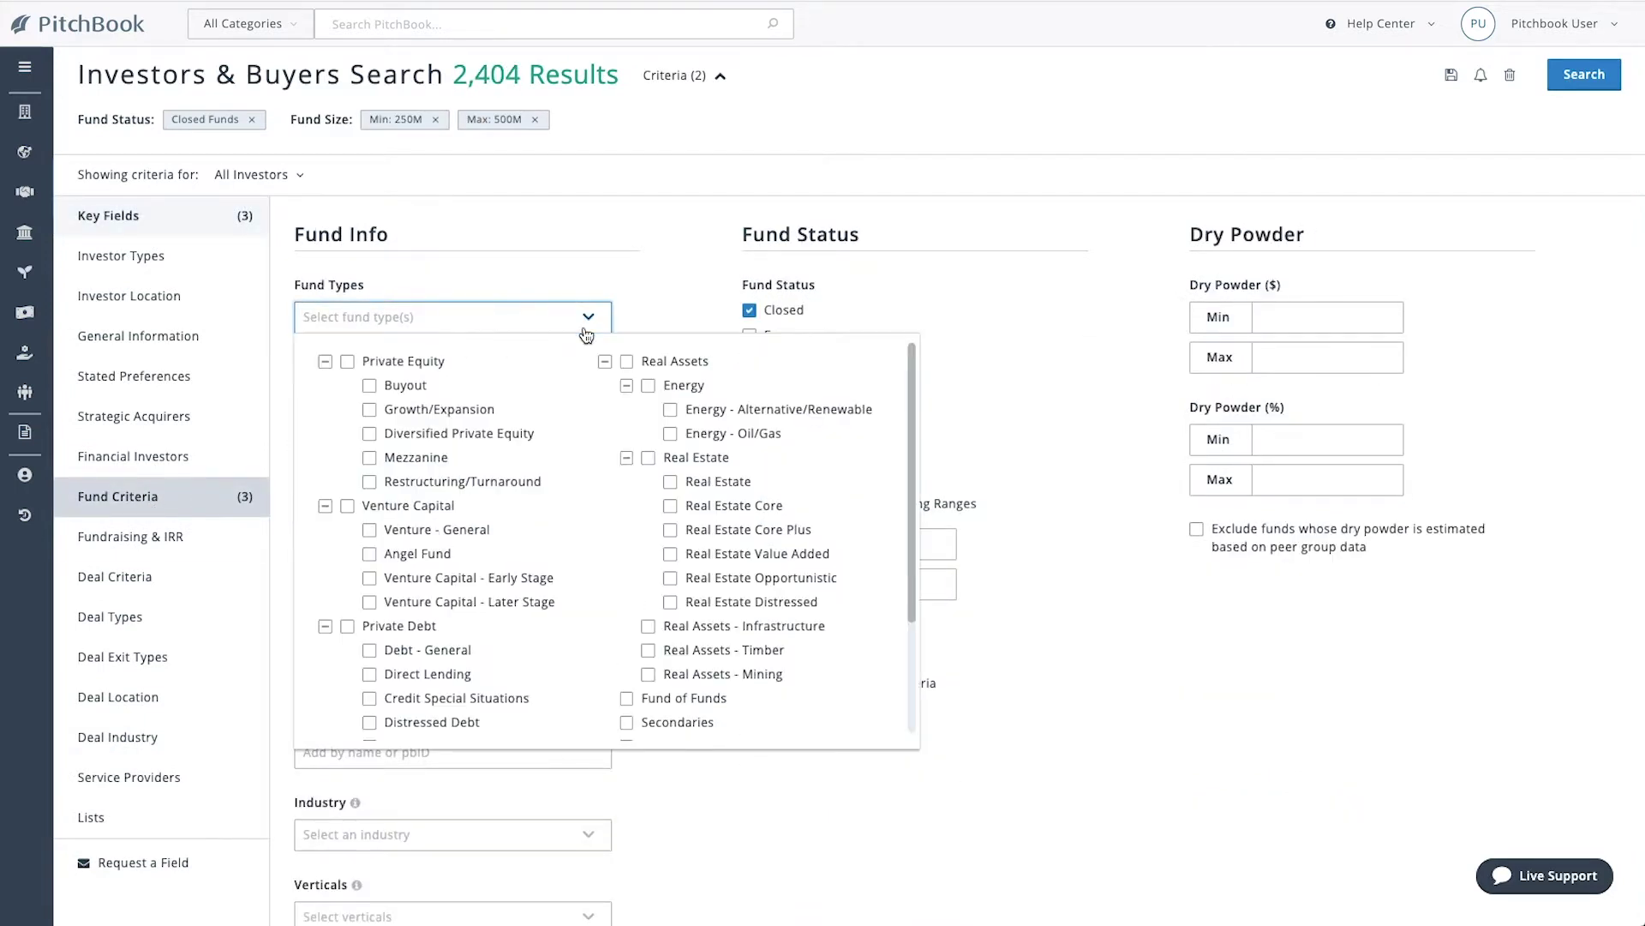
left_click(371, 384)
left_click(702, 275)
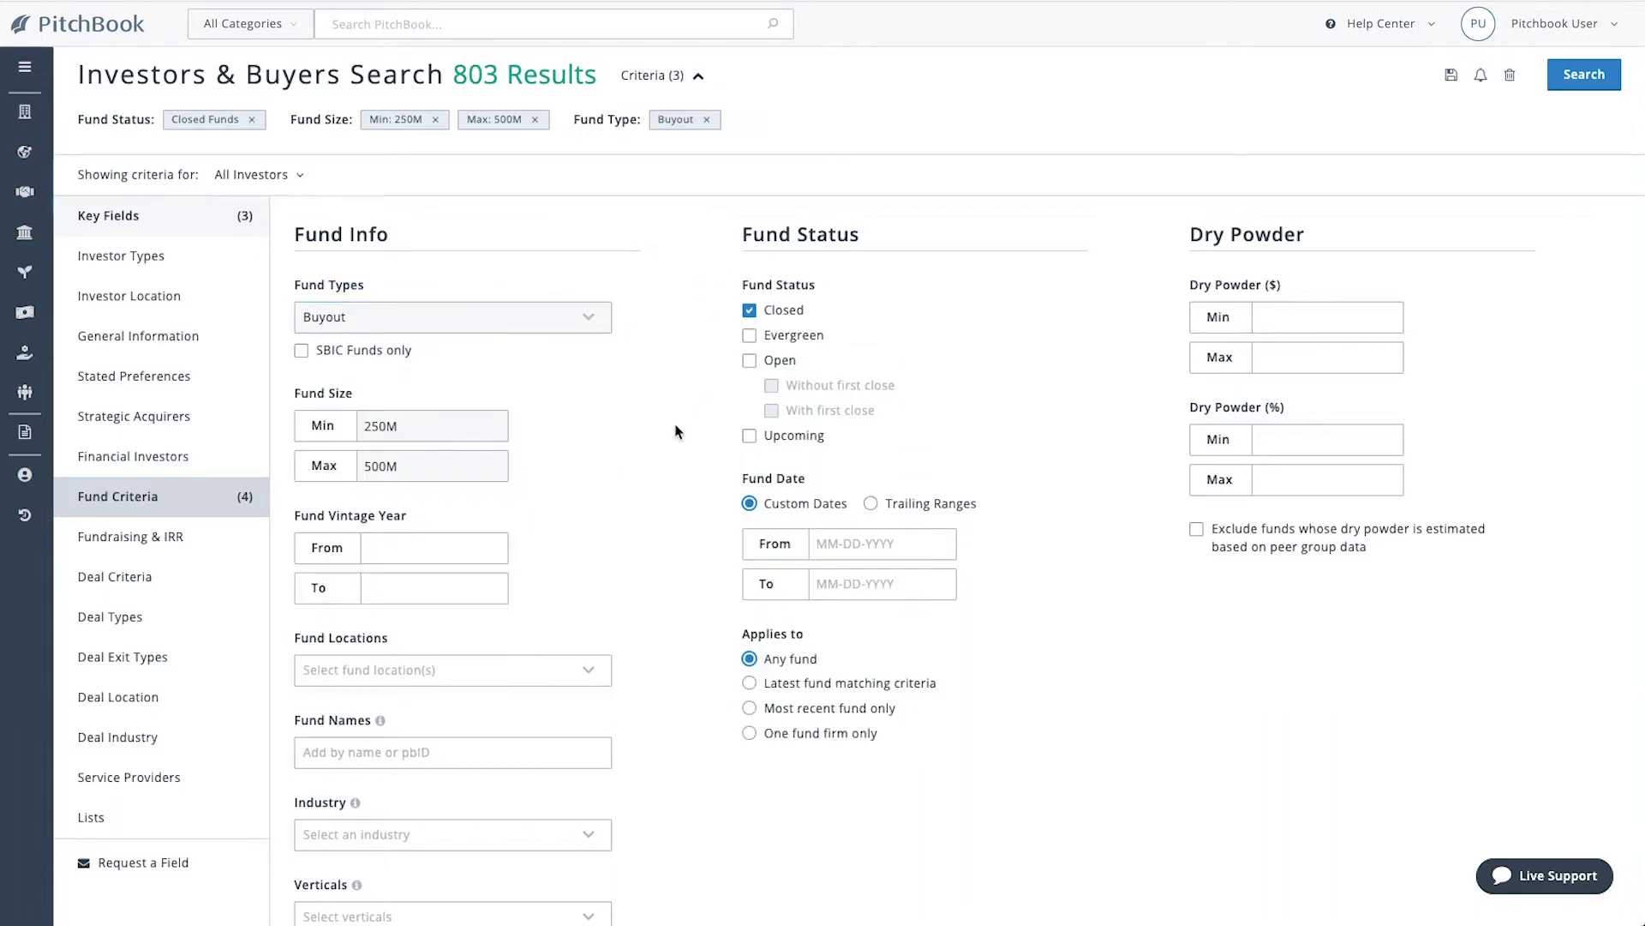
left_click(434, 546)
key("Tab")
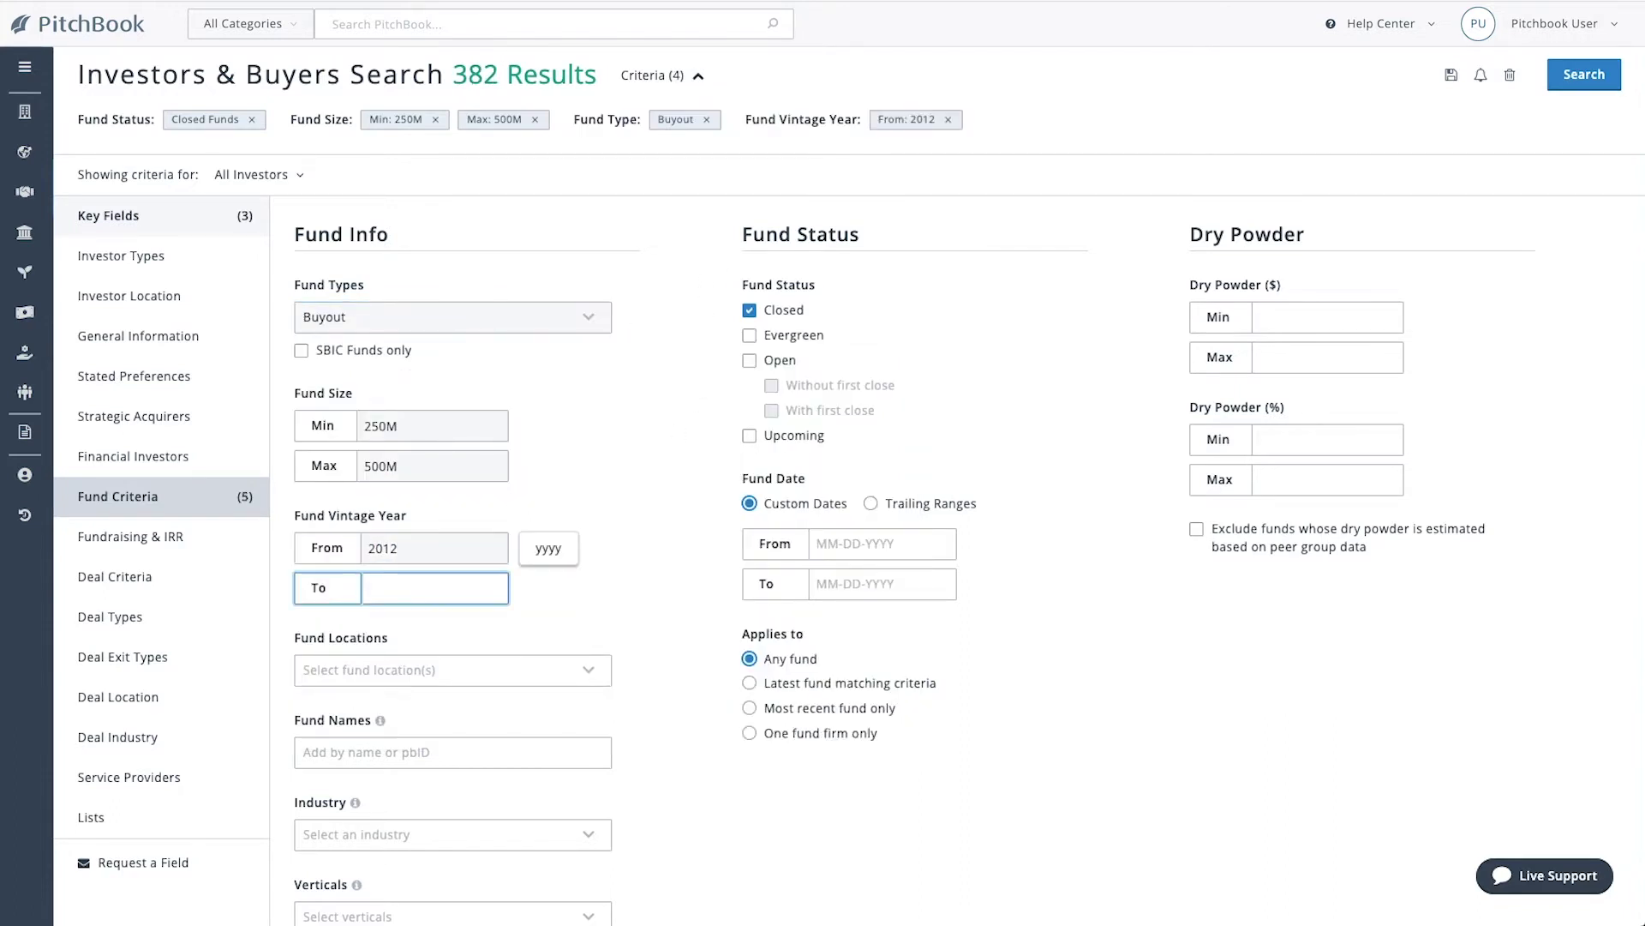
type("12")
- Limit fund location to United States and run the search for matching investors
left_click(588, 669)
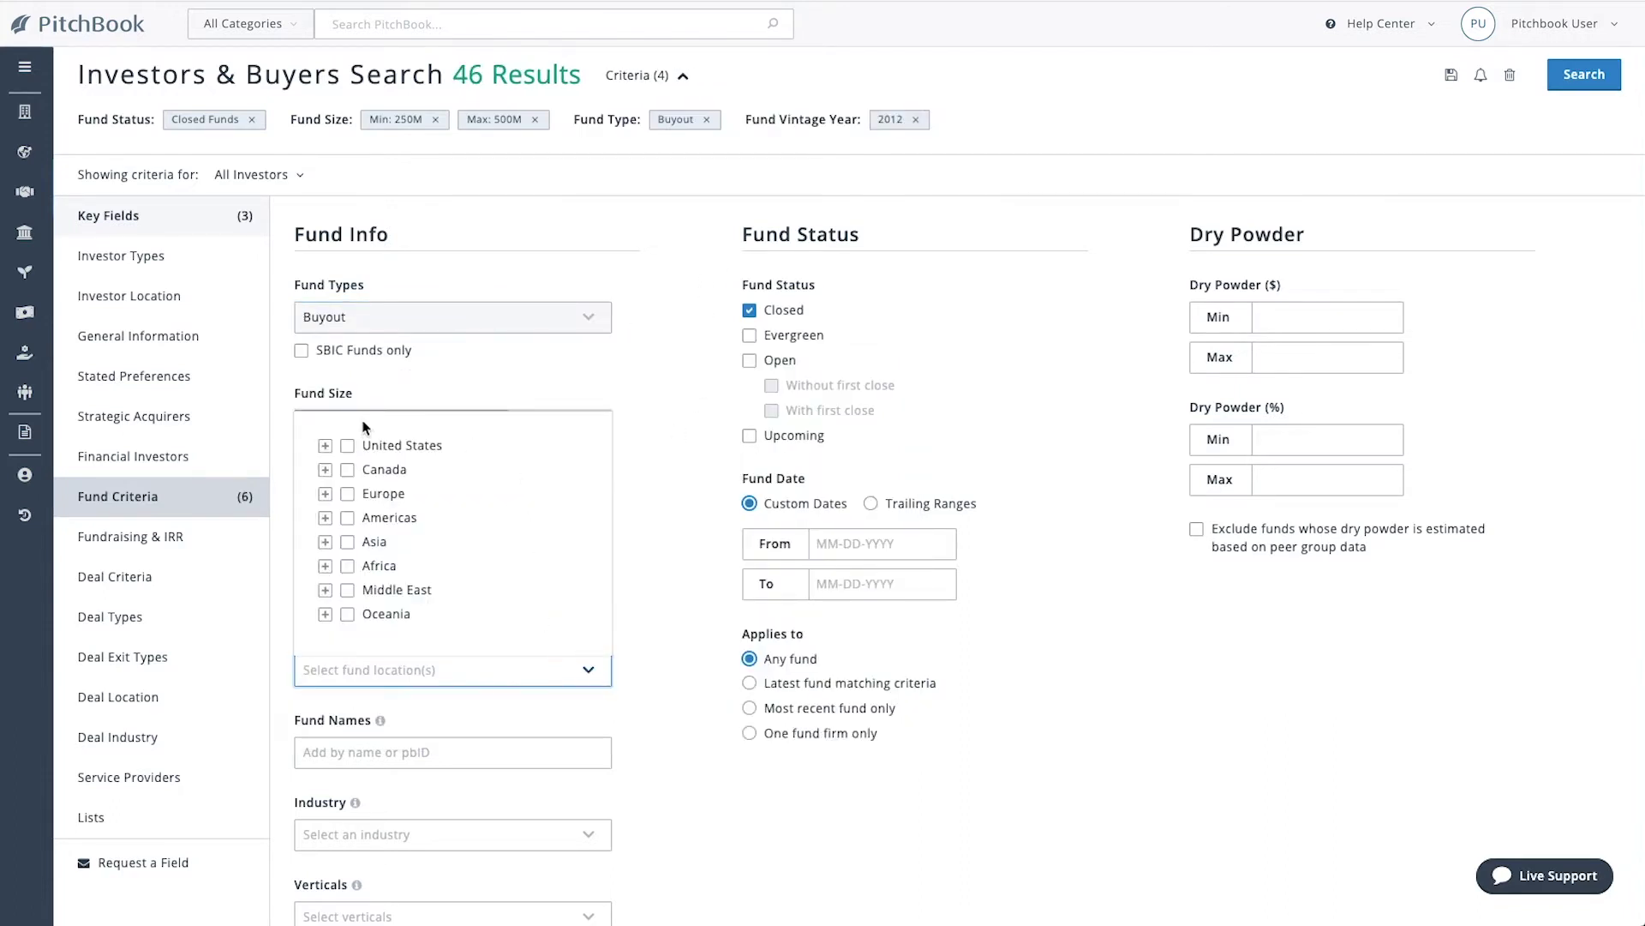
left_click(348, 444)
left_click(687, 396)
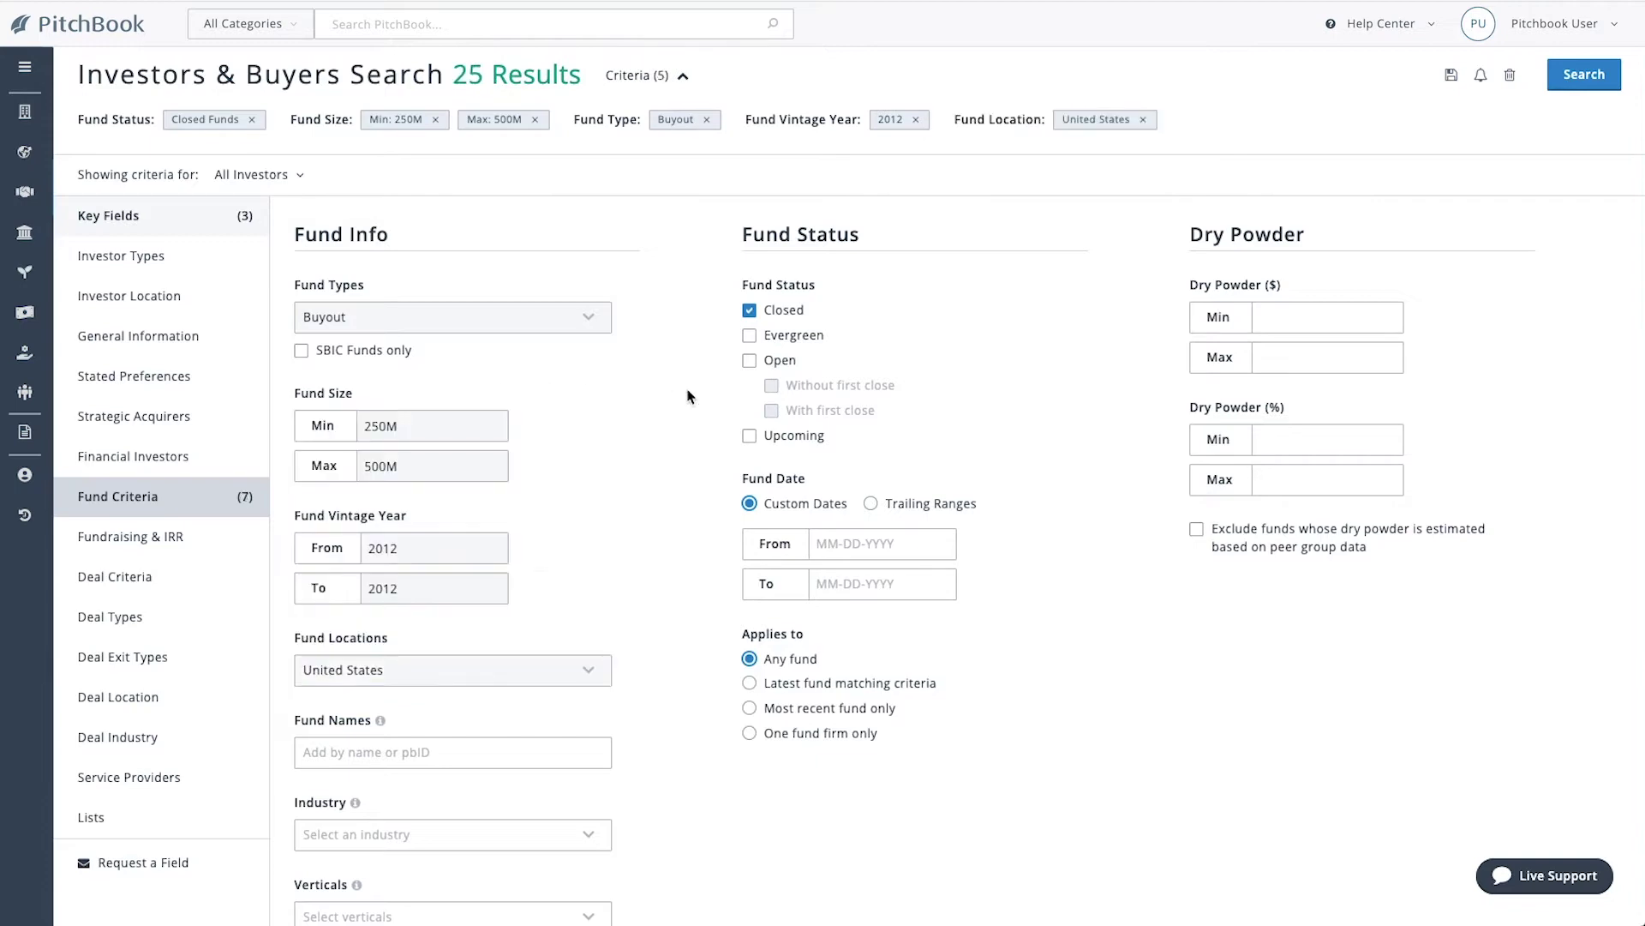
left_click(1609, 75)
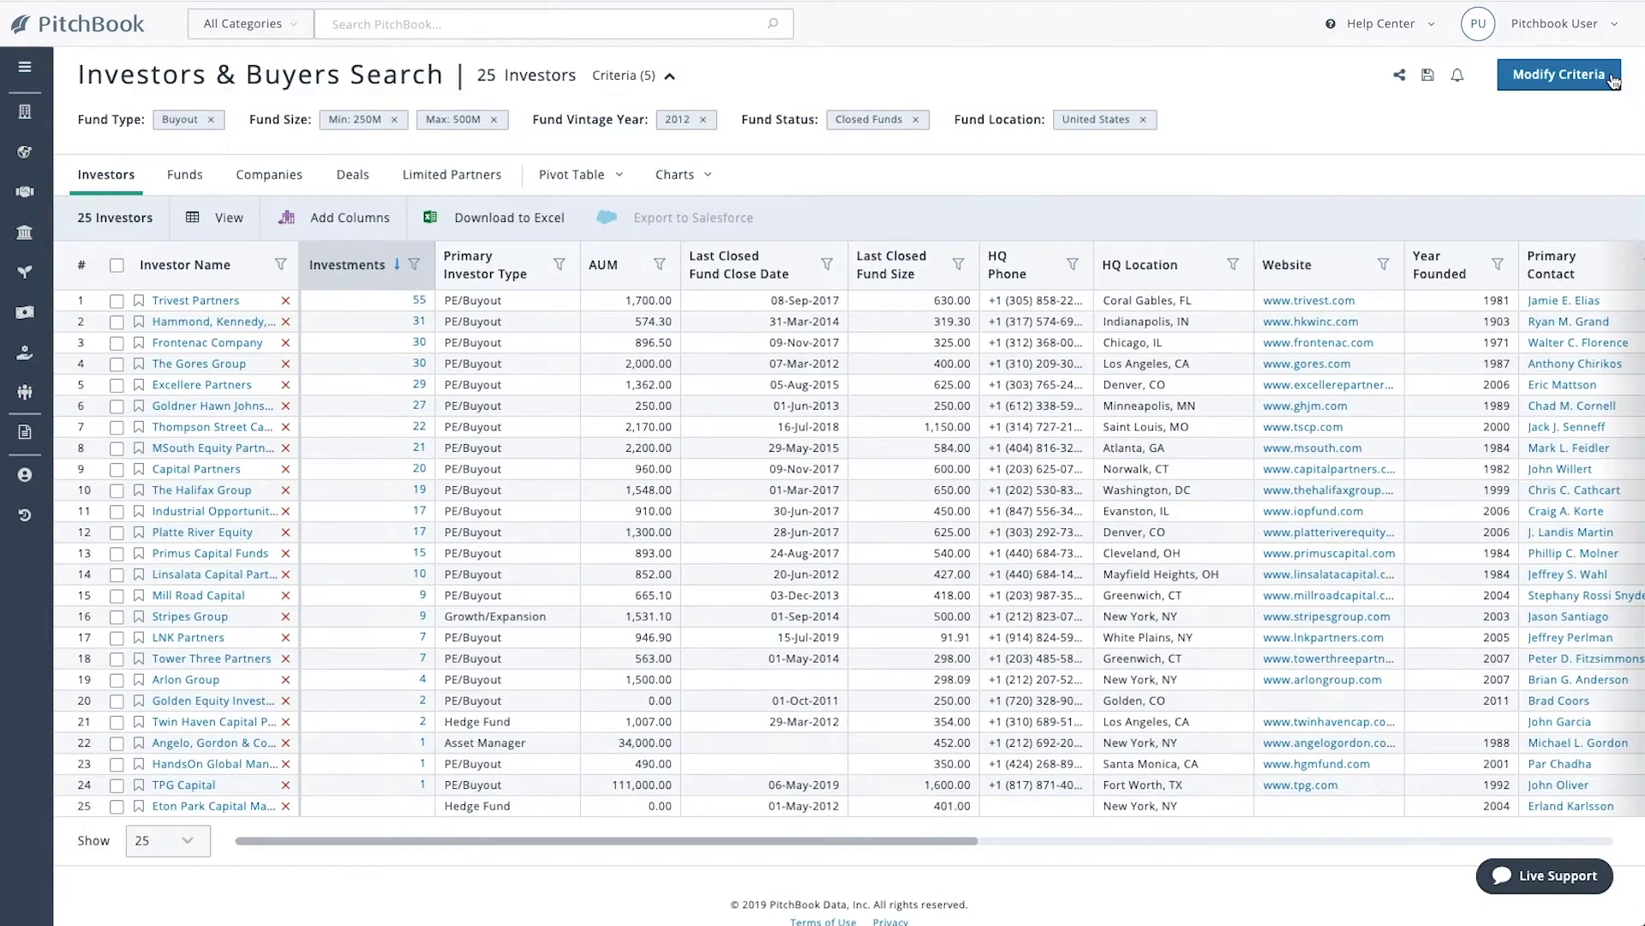
- Rank the matching funds by IRR descending and show the IRR-by-vintage pivot table
left_click(185, 175)
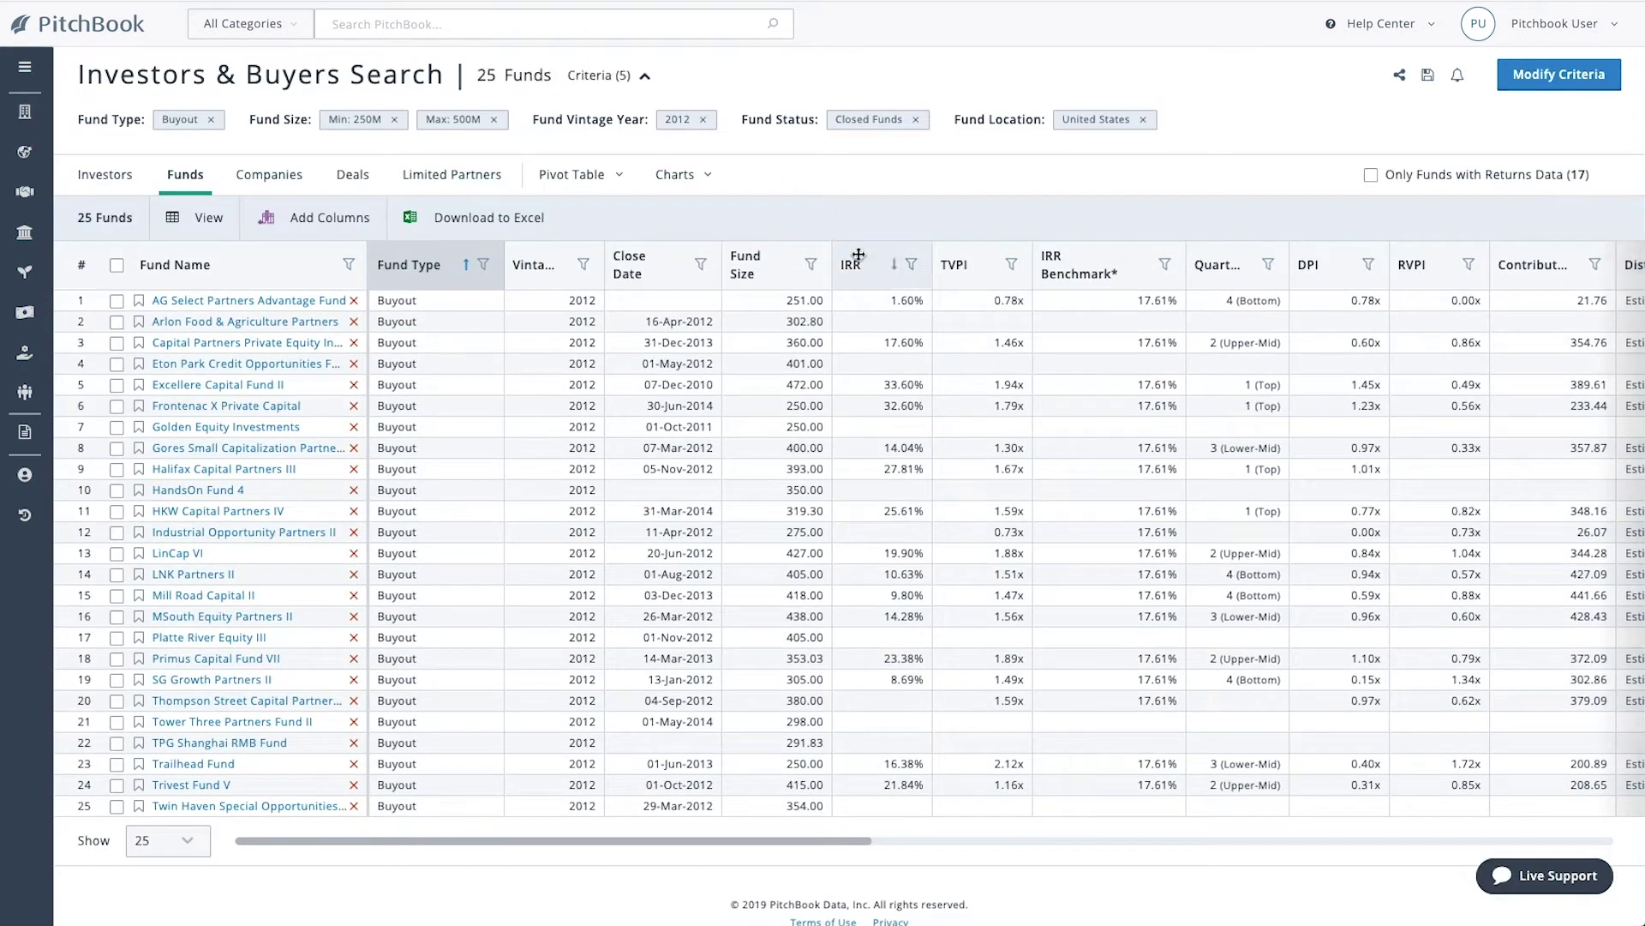
left_click(859, 267)
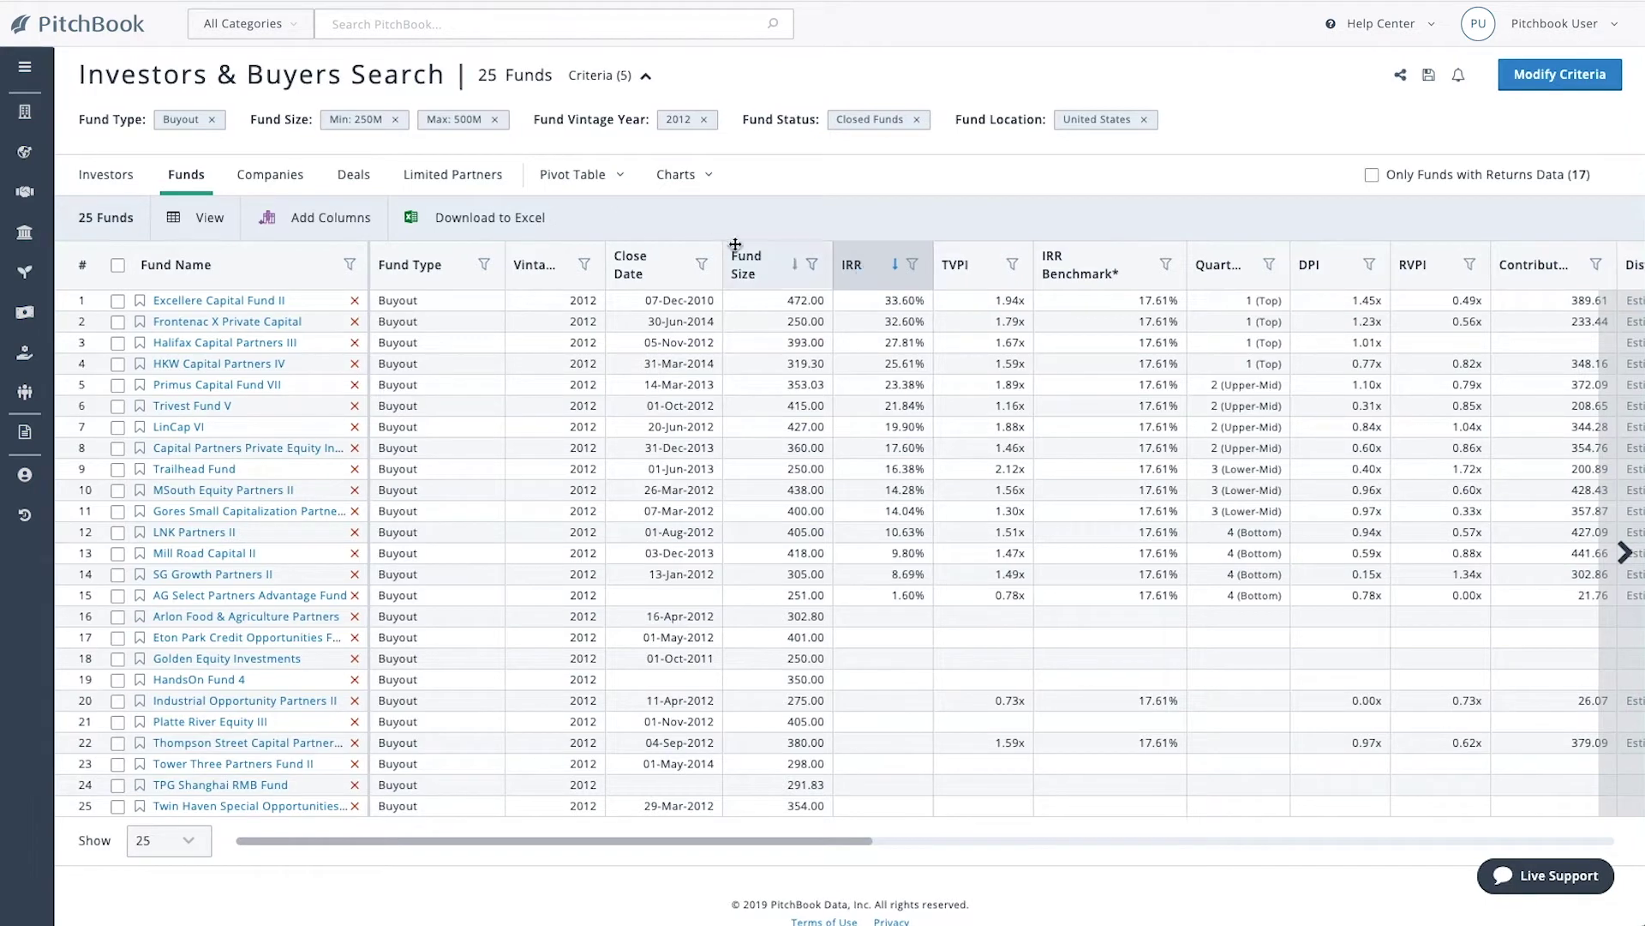
left_click(574, 173)
left_click(568, 347)
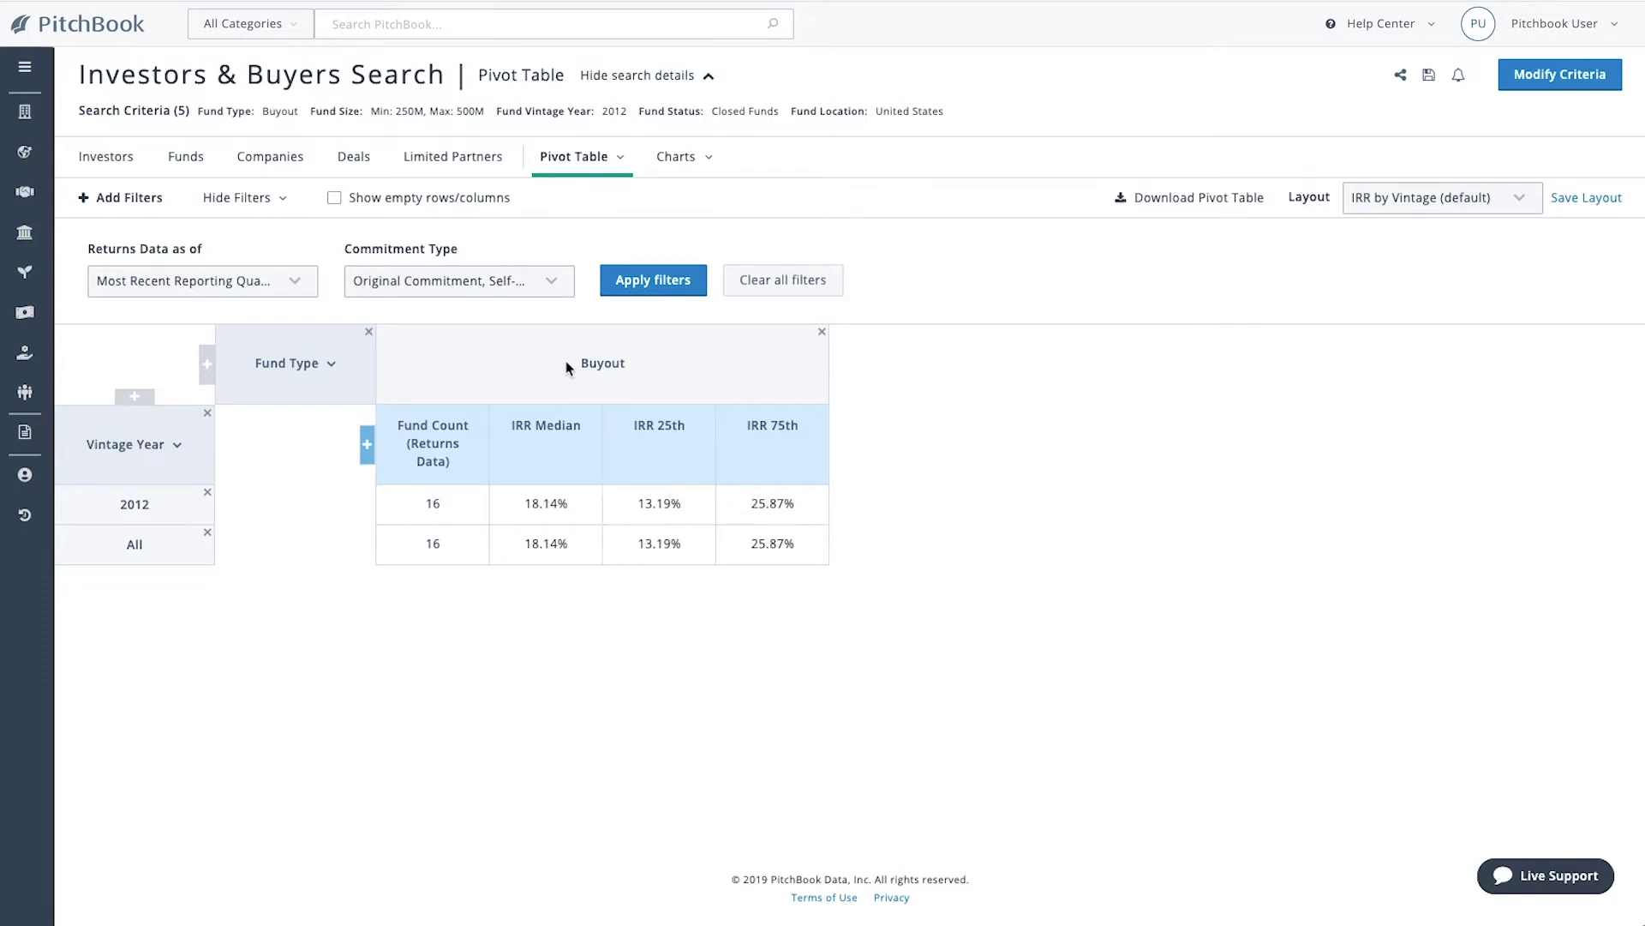
- Add RVPI Multiple and TVPI Multiple measures to the buyout pivot table
left_click(368, 447)
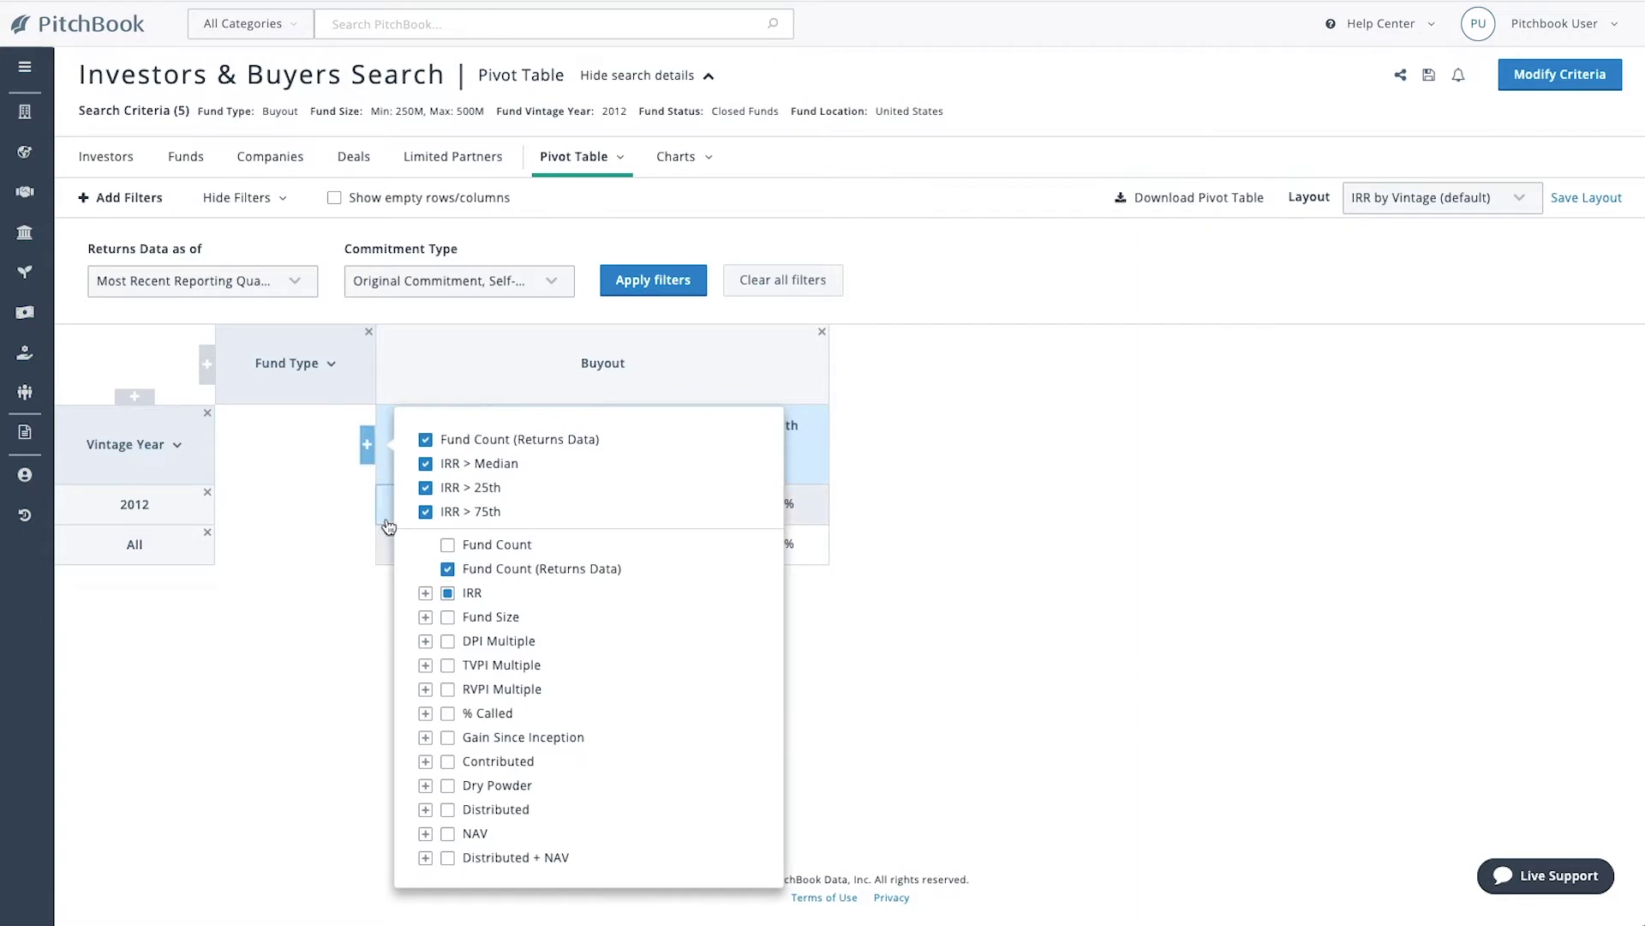
left_click(448, 689)
left_click(447, 784)
left_click(979, 702)
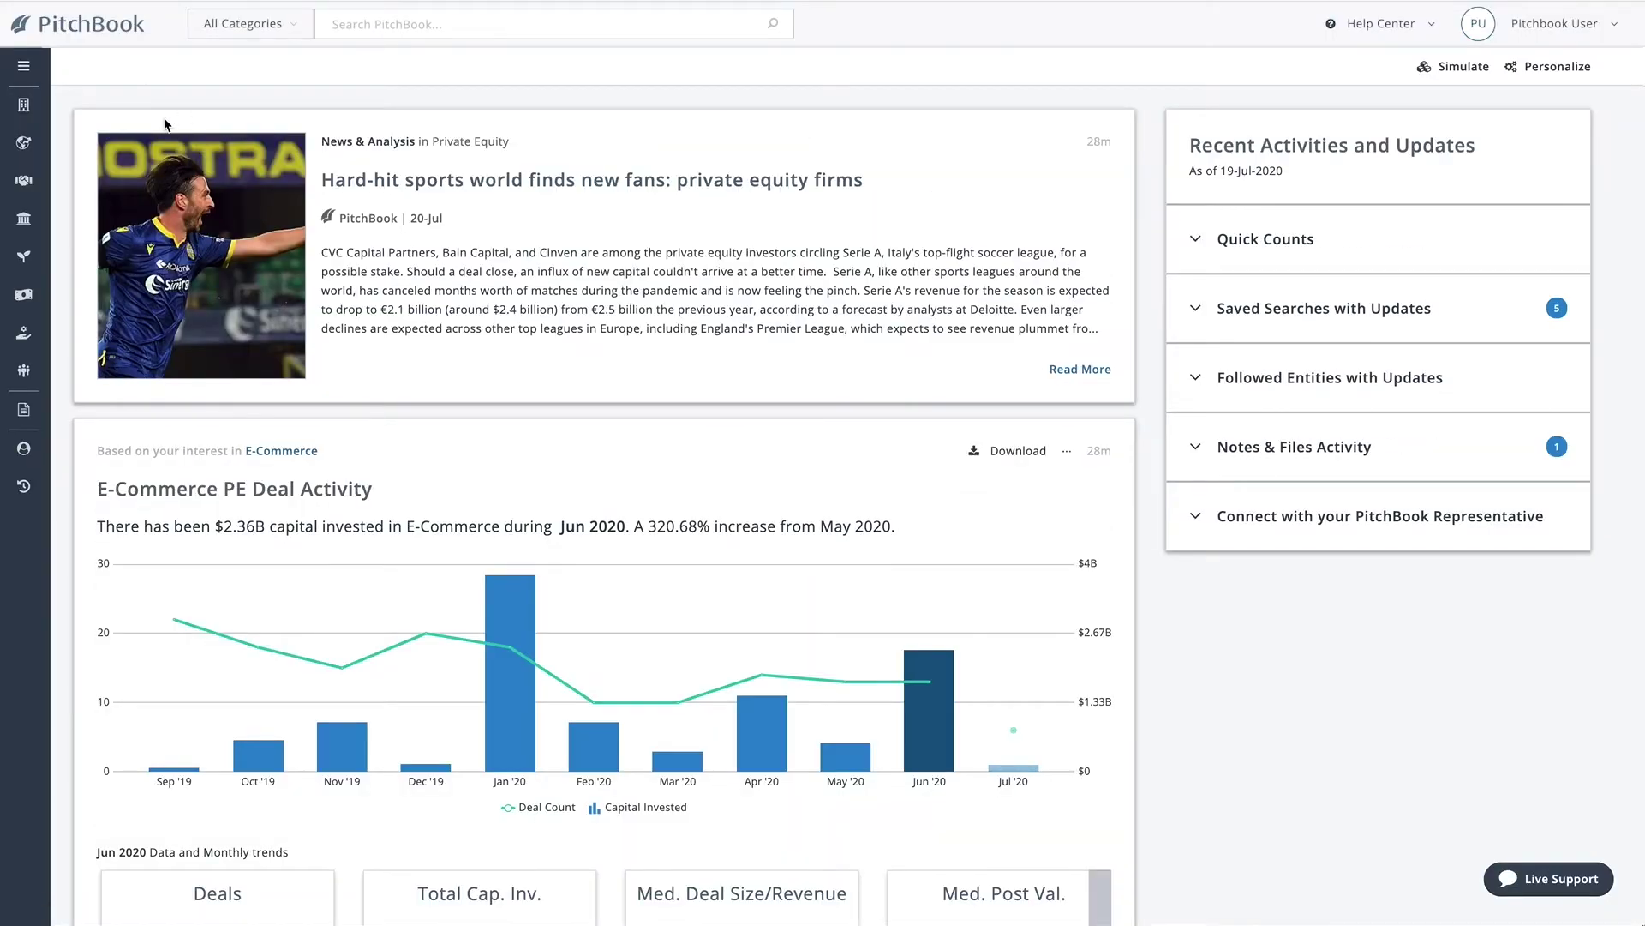
- Start a limited partner search for Pension LPs located in the US Mid Atlantic
left_click(23, 221)
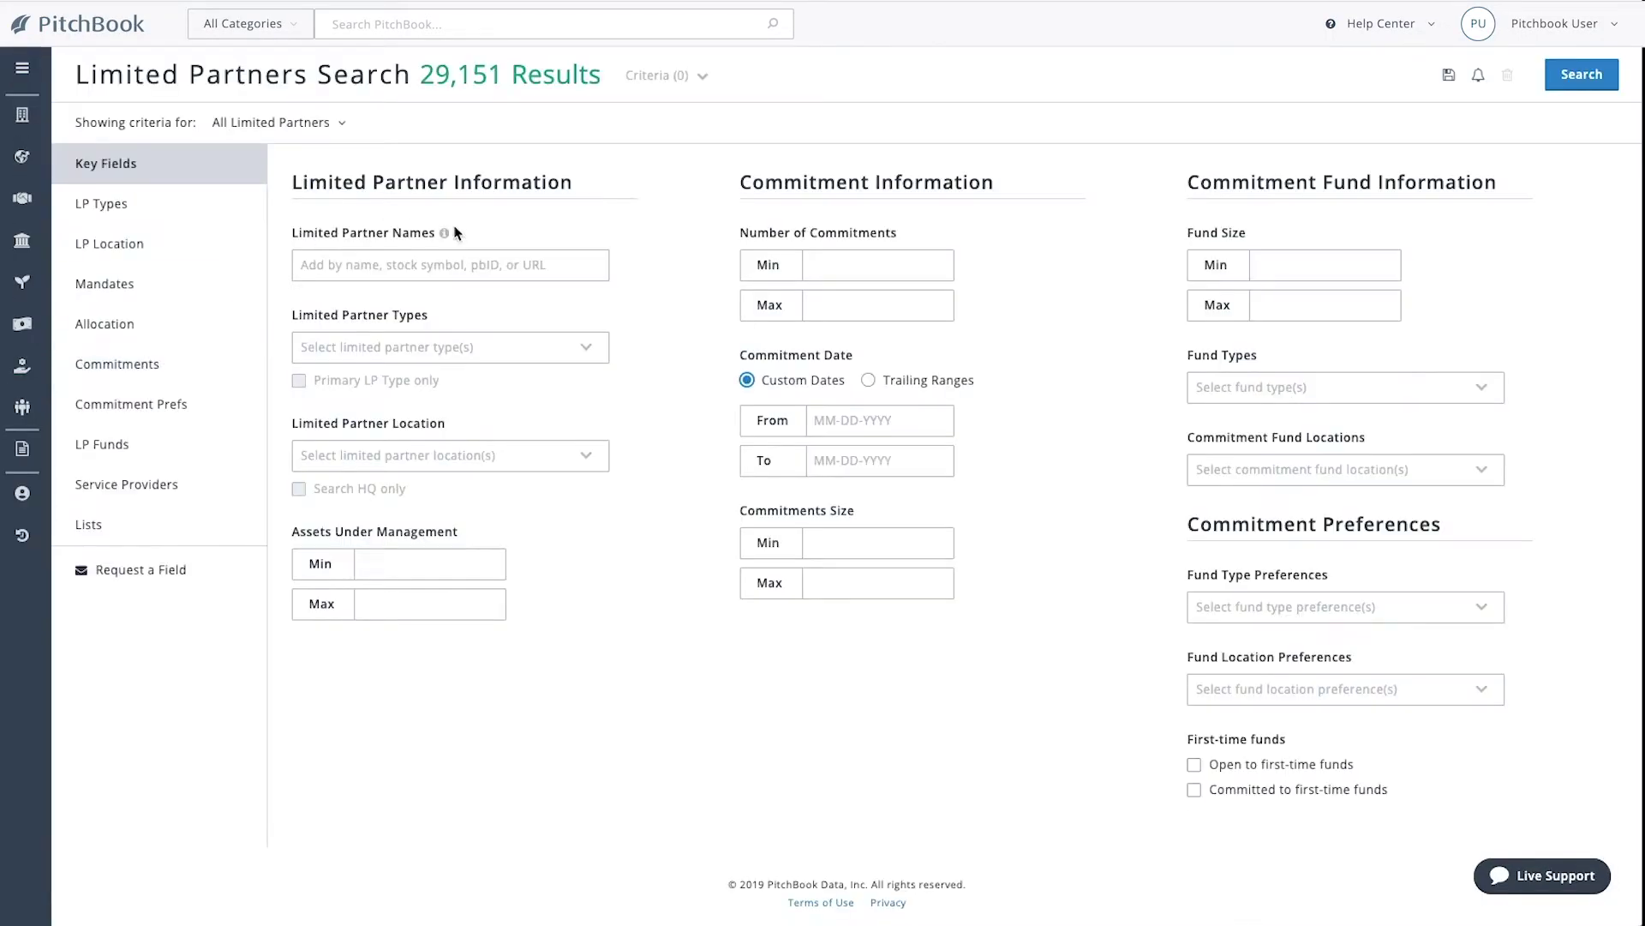
left_click(578, 347)
left_click(323, 391)
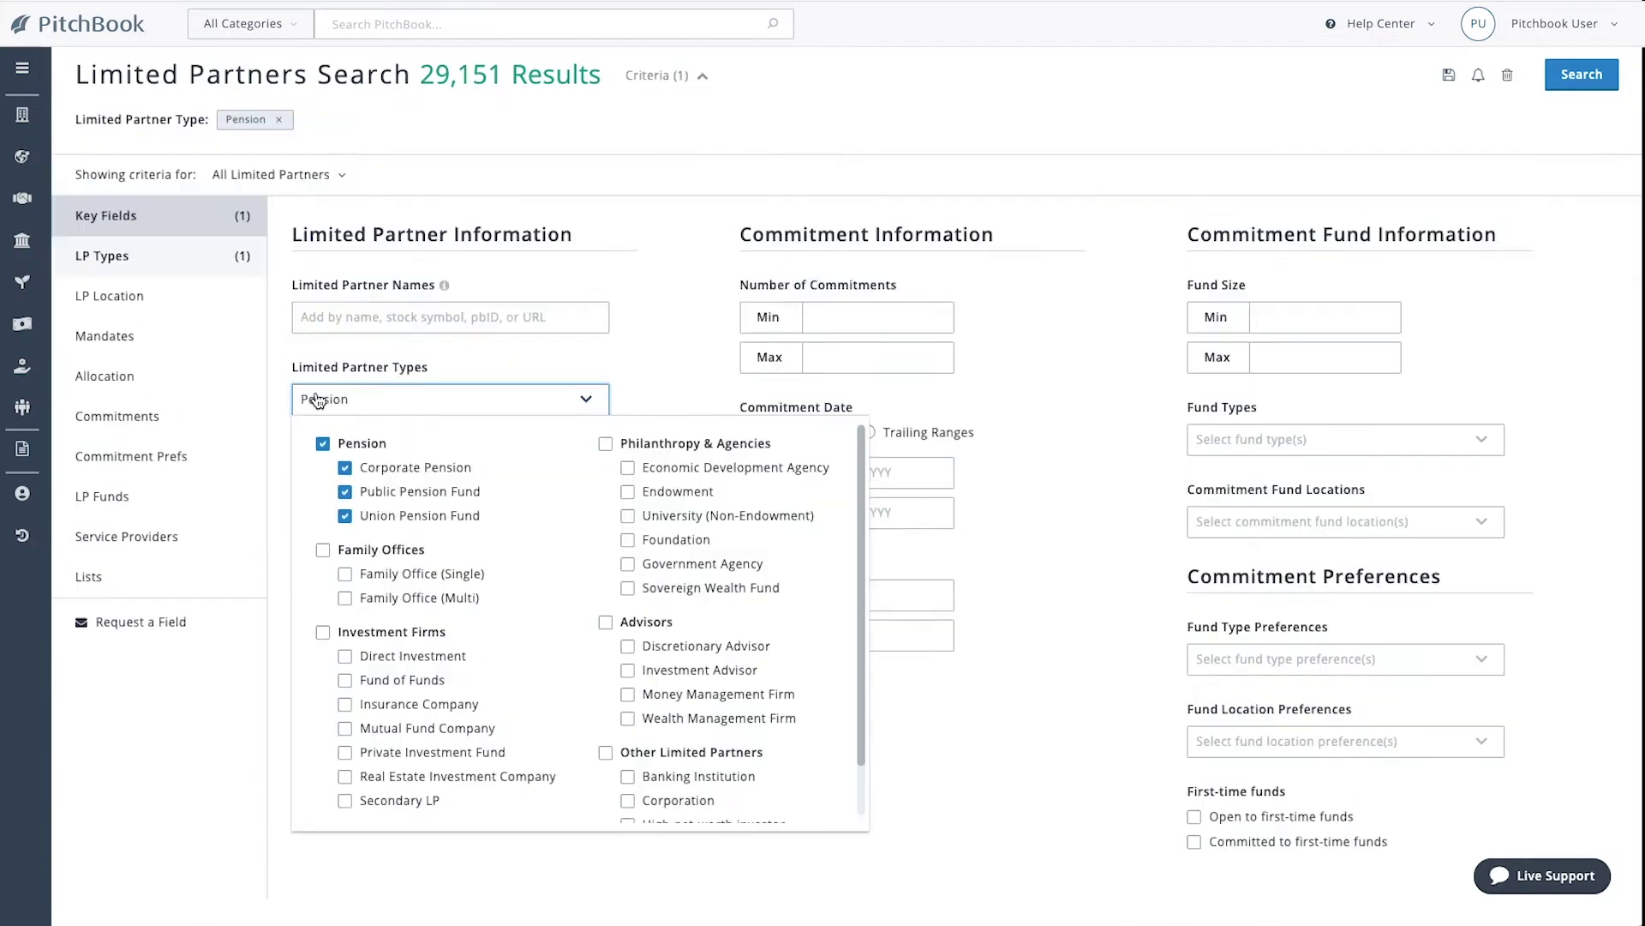
left_click(686, 379)
left_click(587, 510)
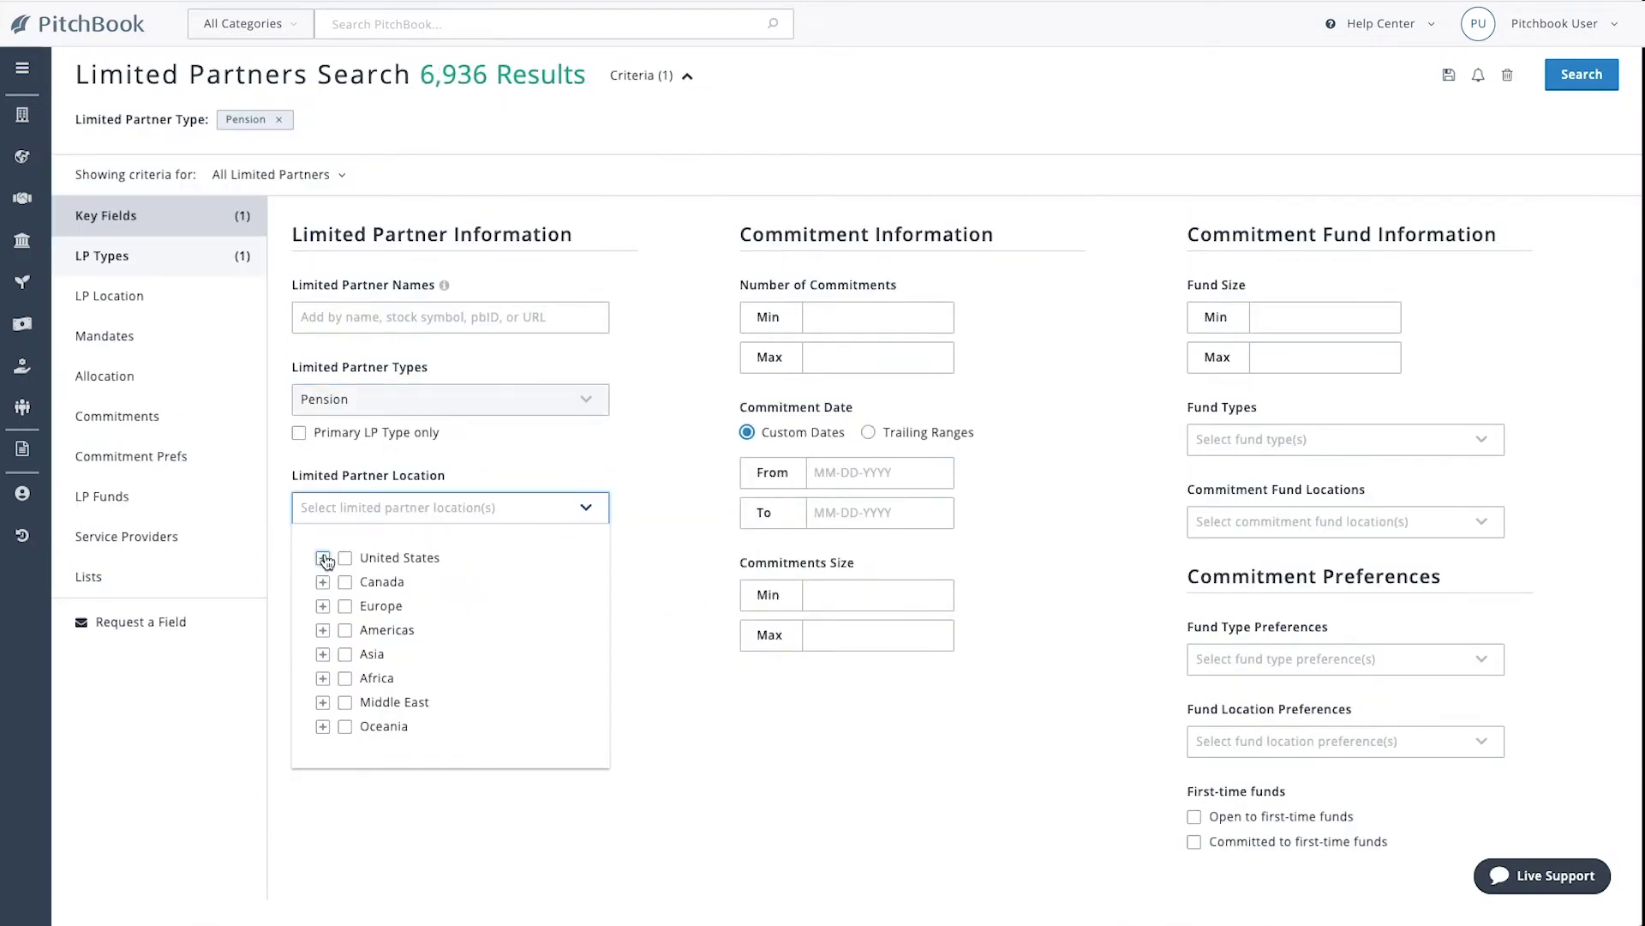
left_click(324, 557)
left_click(360, 162)
left_click(586, 514)
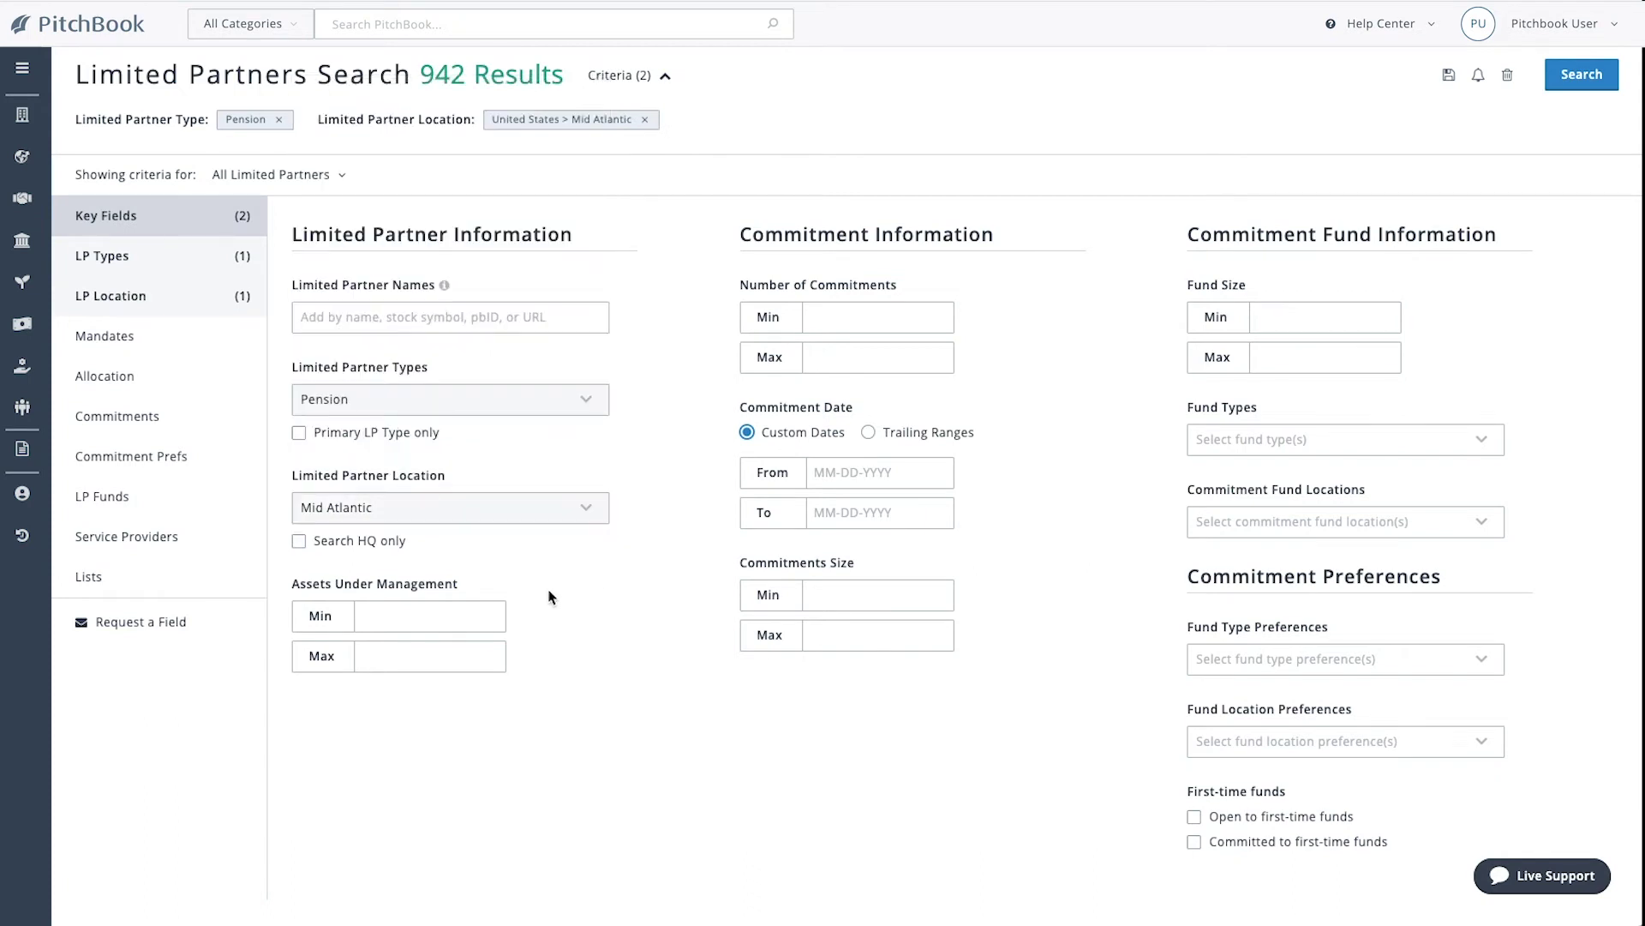
- Require AUM of at least 5,000M and 3+ commitments since 01-01-2016
left_click(425, 616)
type("5000")
key("Return")
left_click(825, 317)
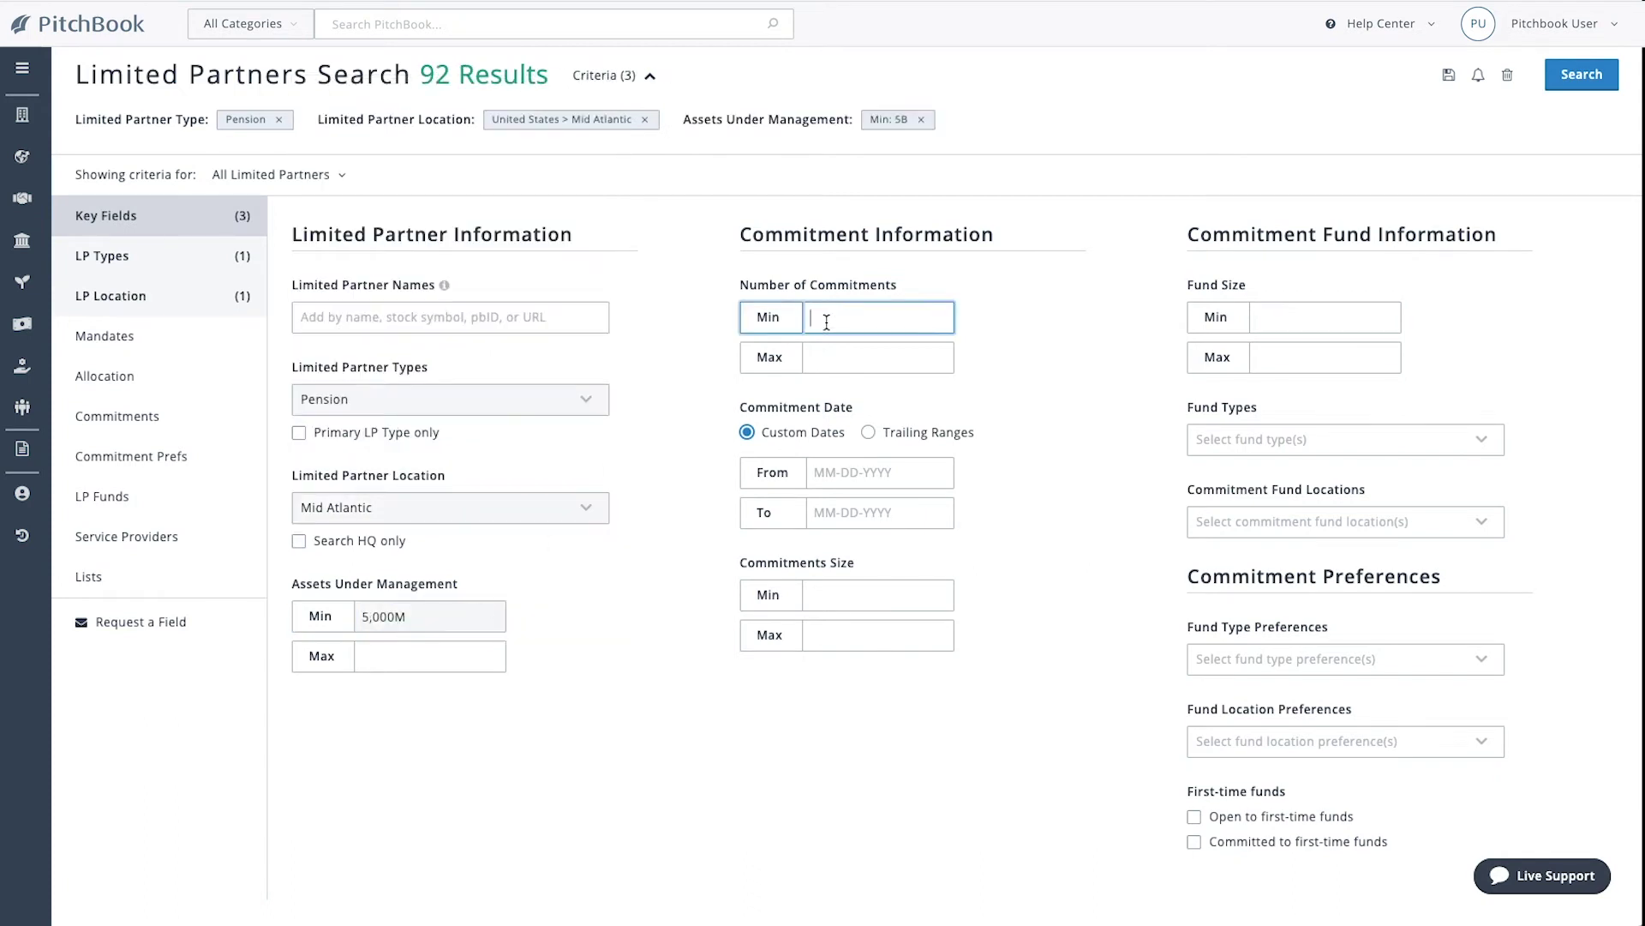
type("3")
key("Return")
left_click(866, 473)
type("01-01-2016")
key("Return")
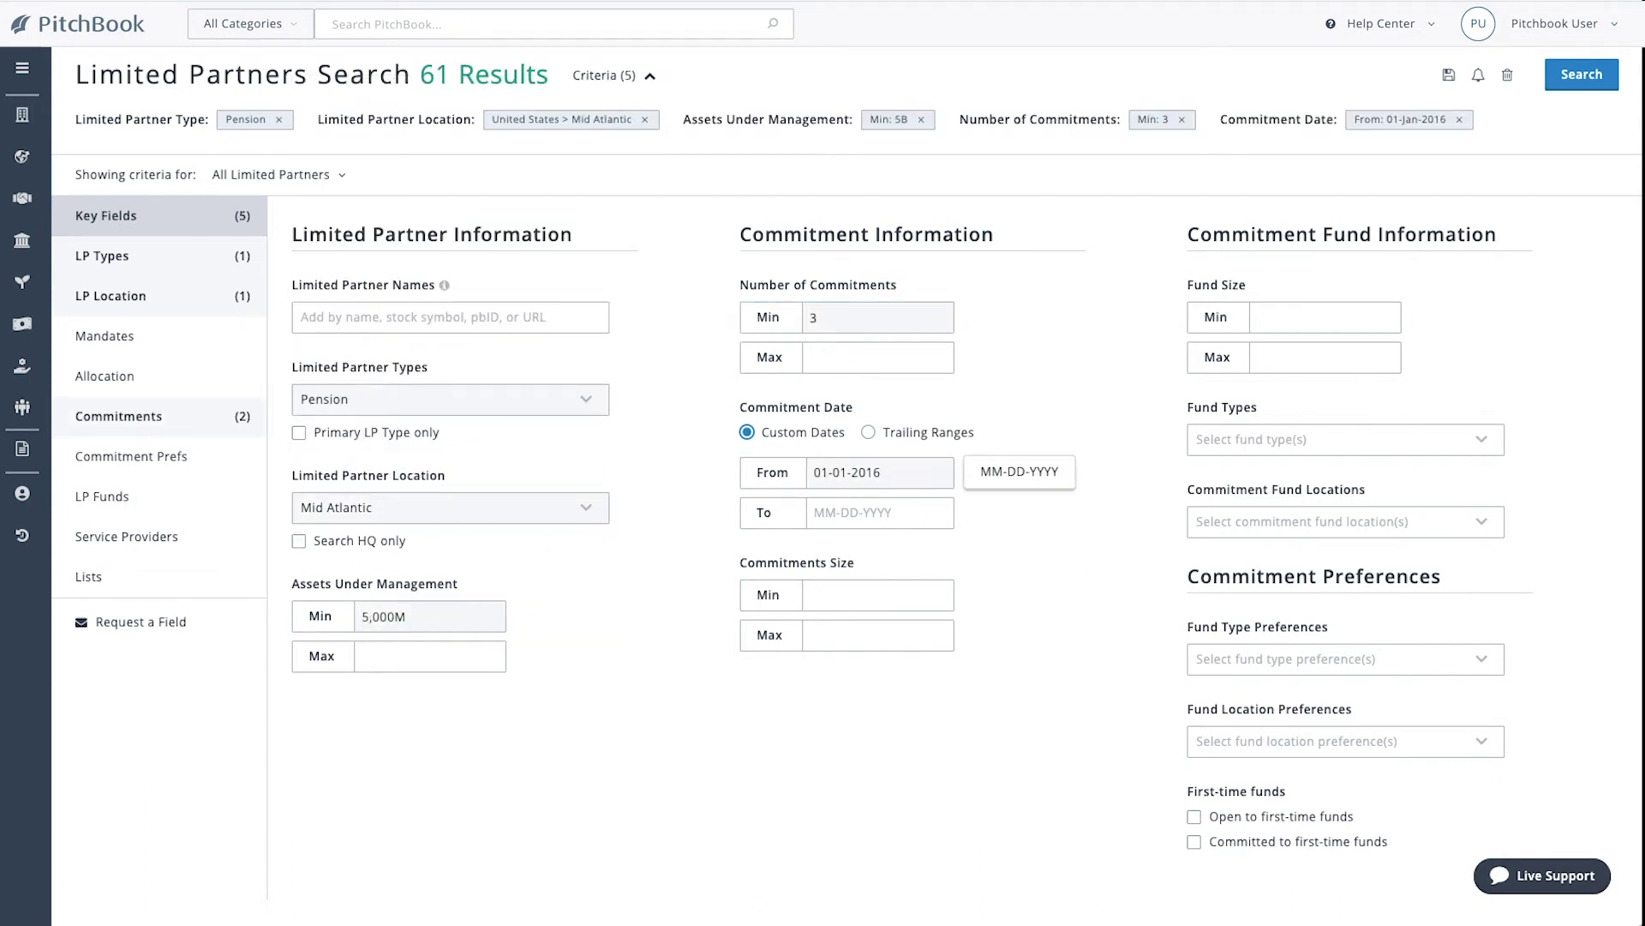
- Require a Buyout fund type preference and run the LP search
left_click(1481, 658)
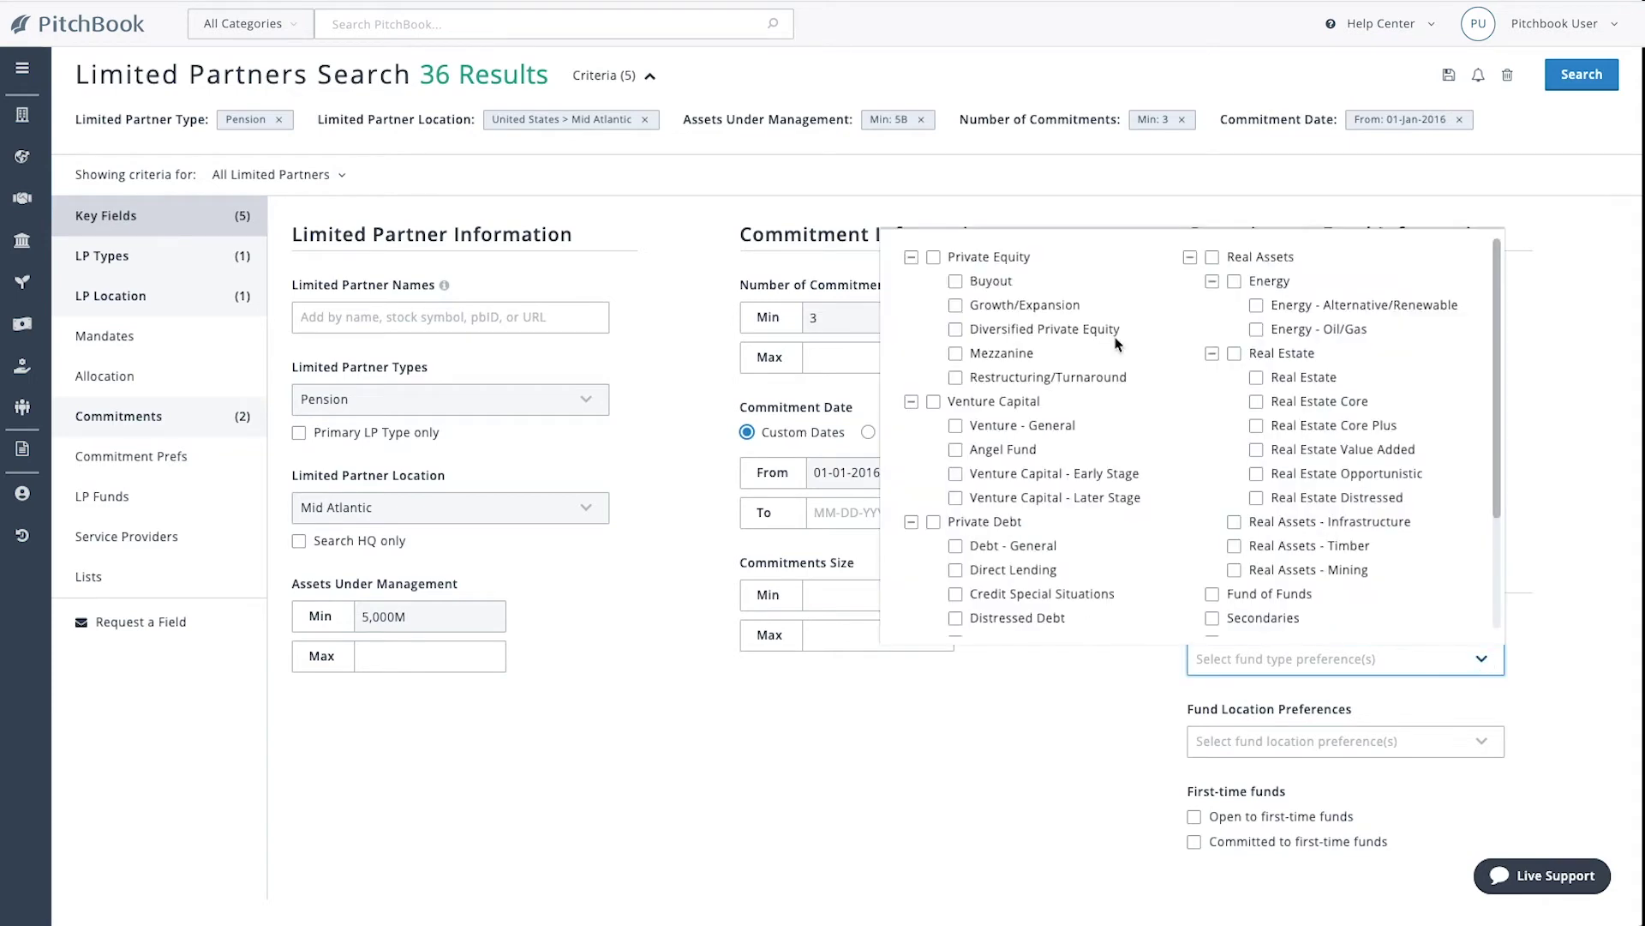
left_click(952, 283)
left_click(1229, 202)
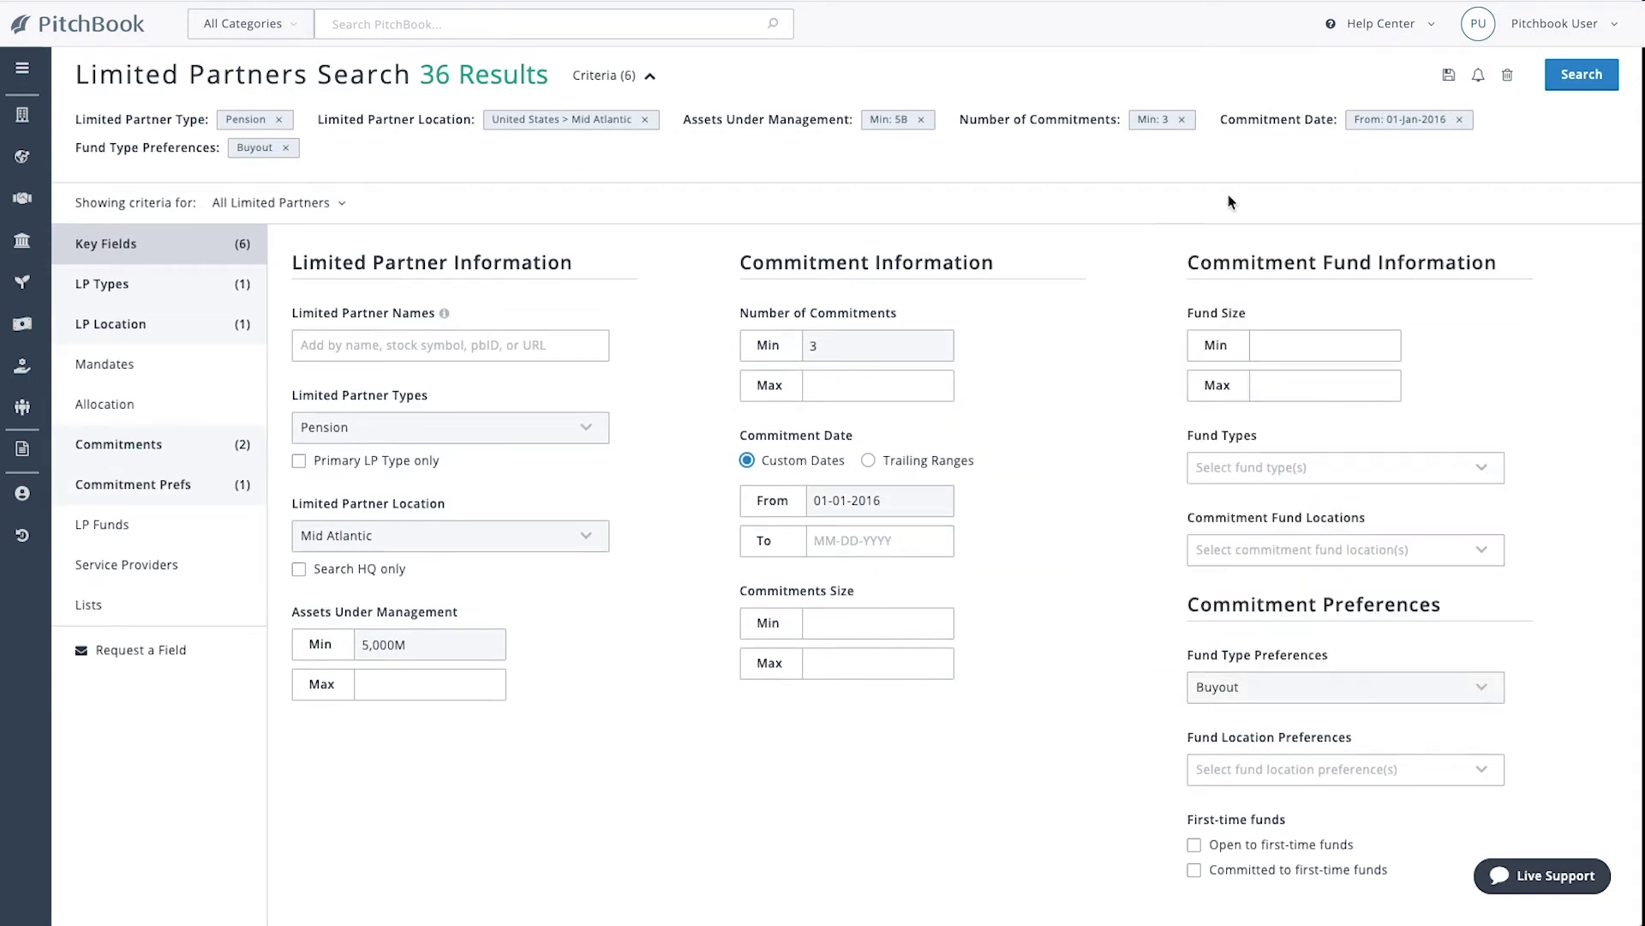
left_click(1584, 78)
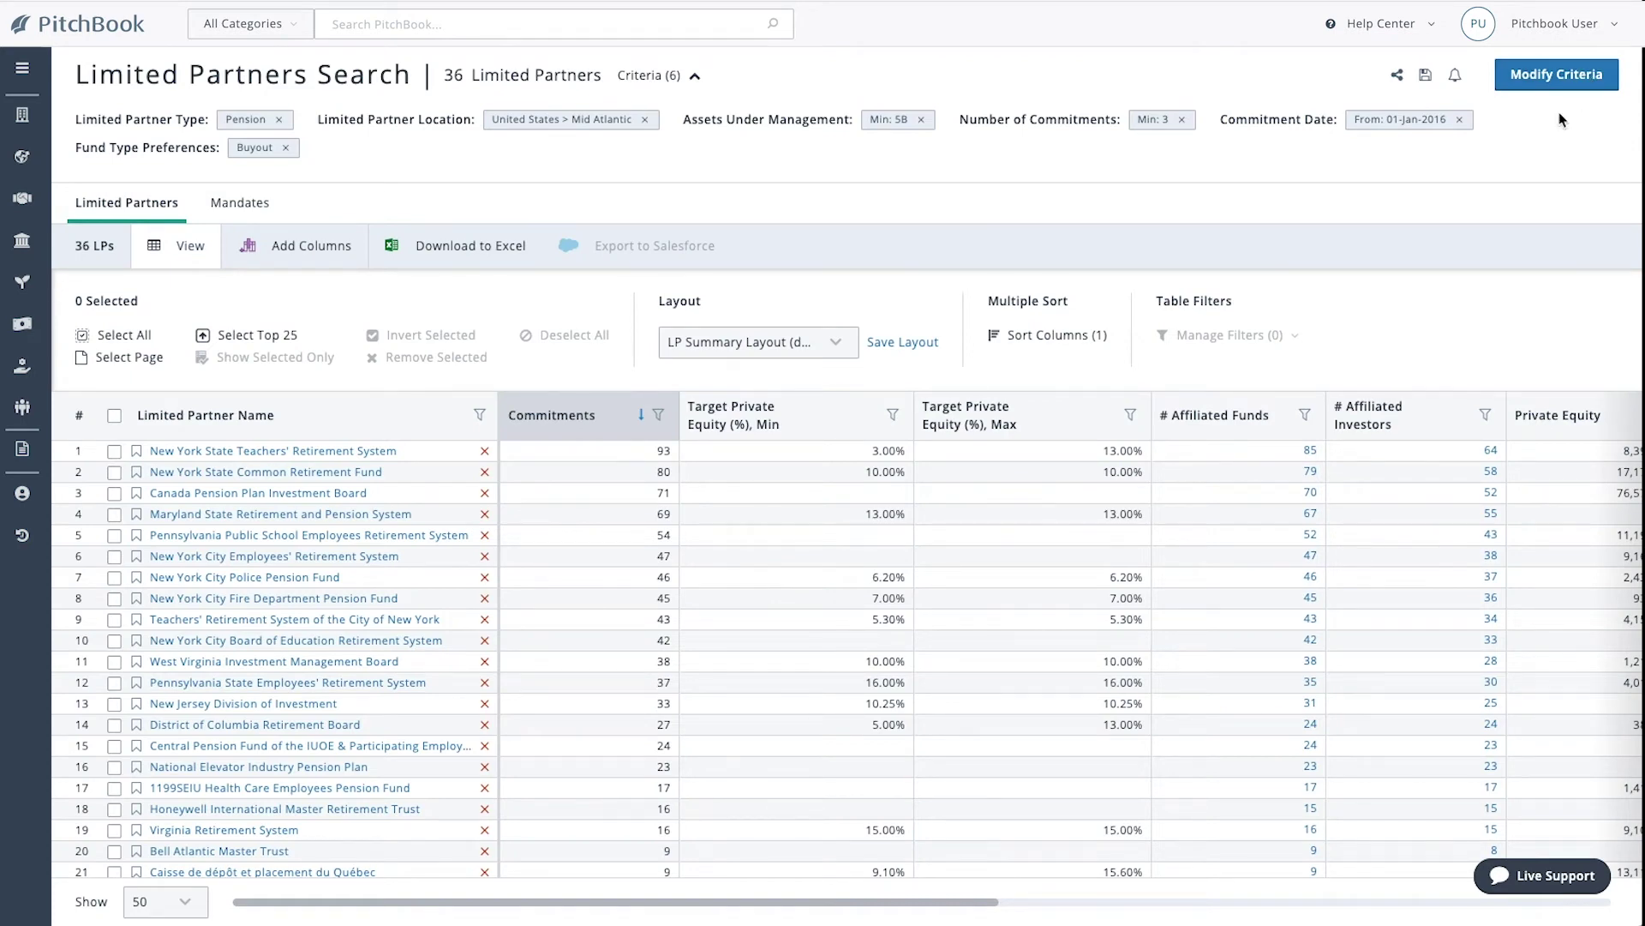
left_click_drag(978, 903, 1478, 907)
- Rank LPs by AUM and filter Target Private Equity (%) Max to at least 5
left_click(1168, 428)
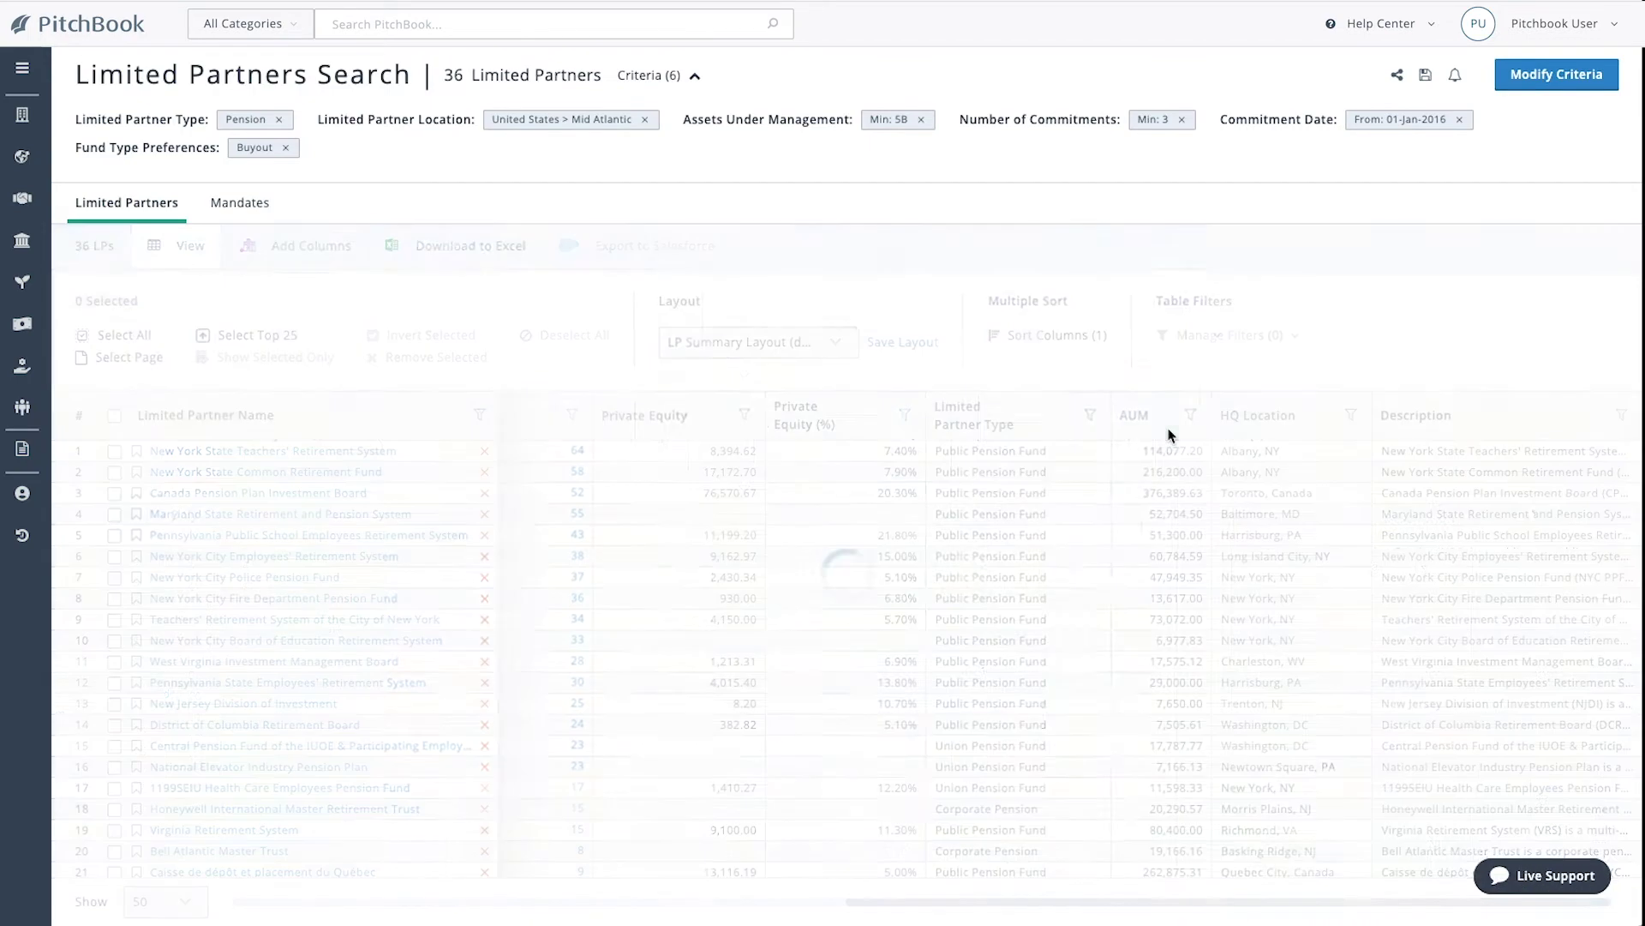
left_click_drag(1164, 904, 753, 918)
left_click(815, 414)
left_click(745, 562)
type("5")
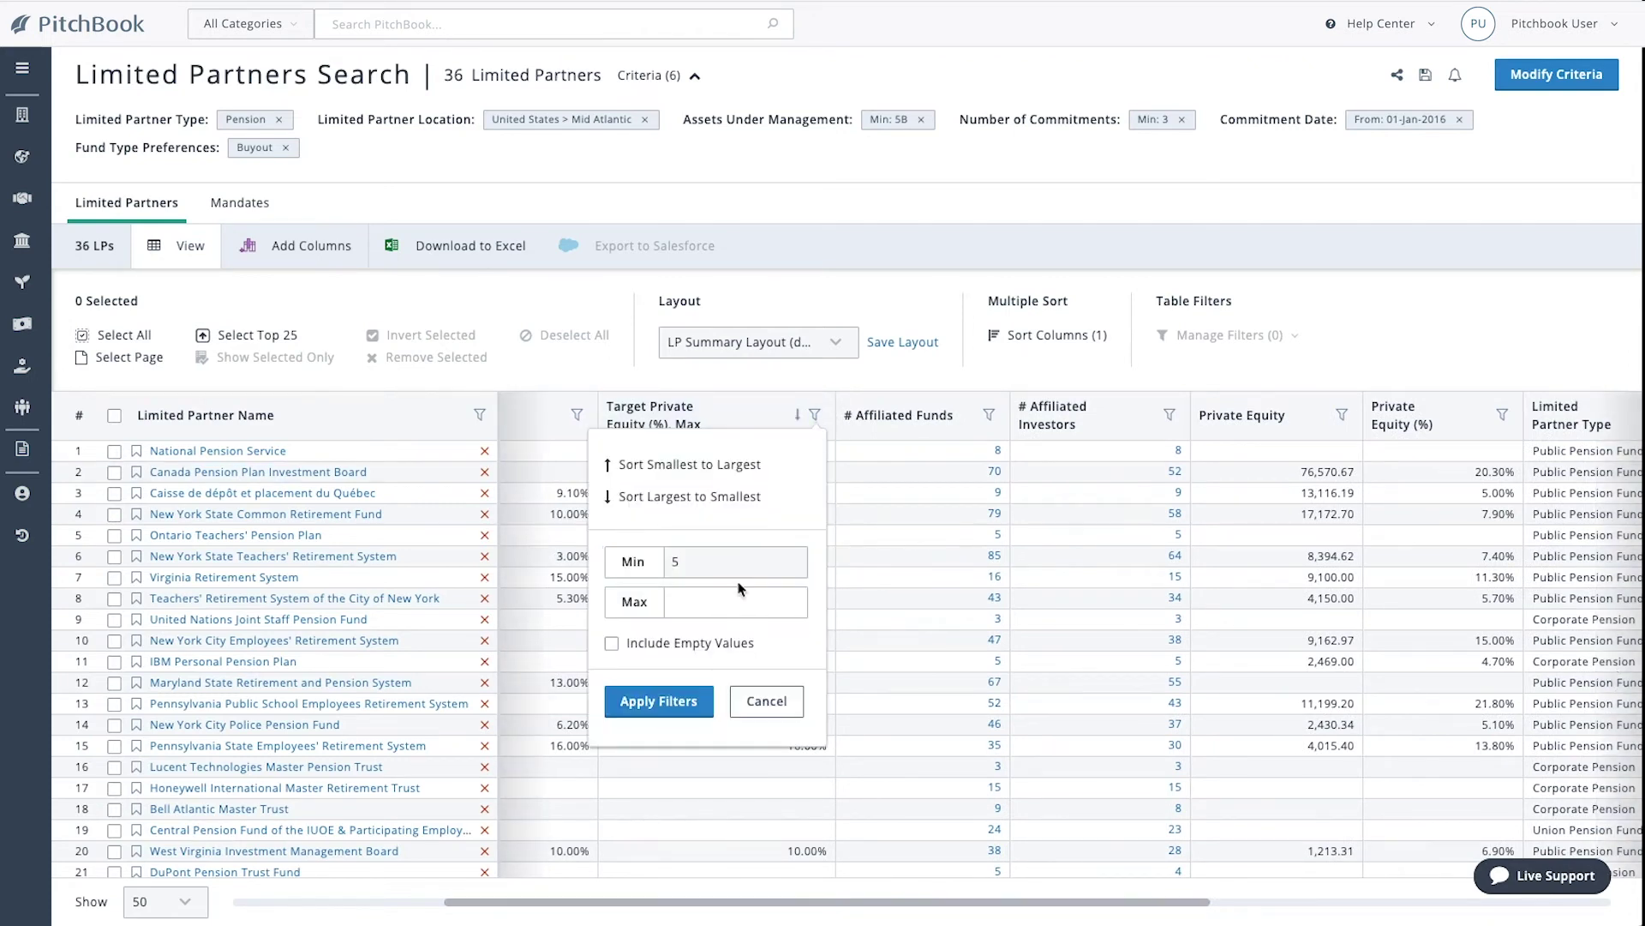
left_click(698, 697)
- Add the Commitments in PE Funds column and rank LPs by it, highest first
left_click(251, 245)
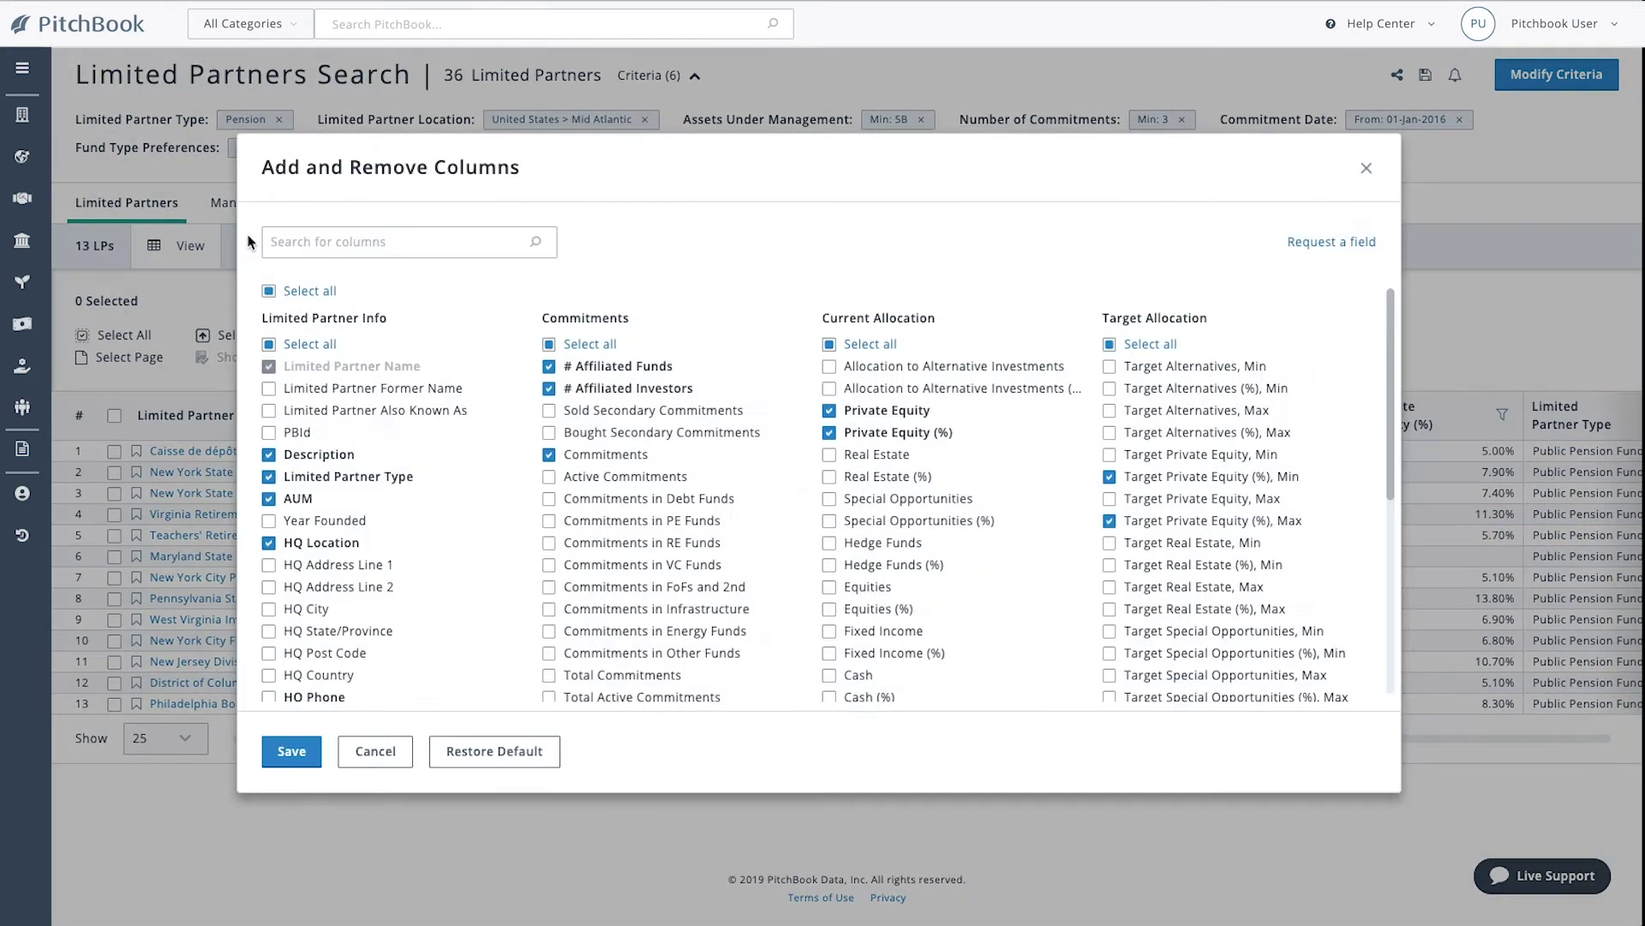
left_click(292, 750)
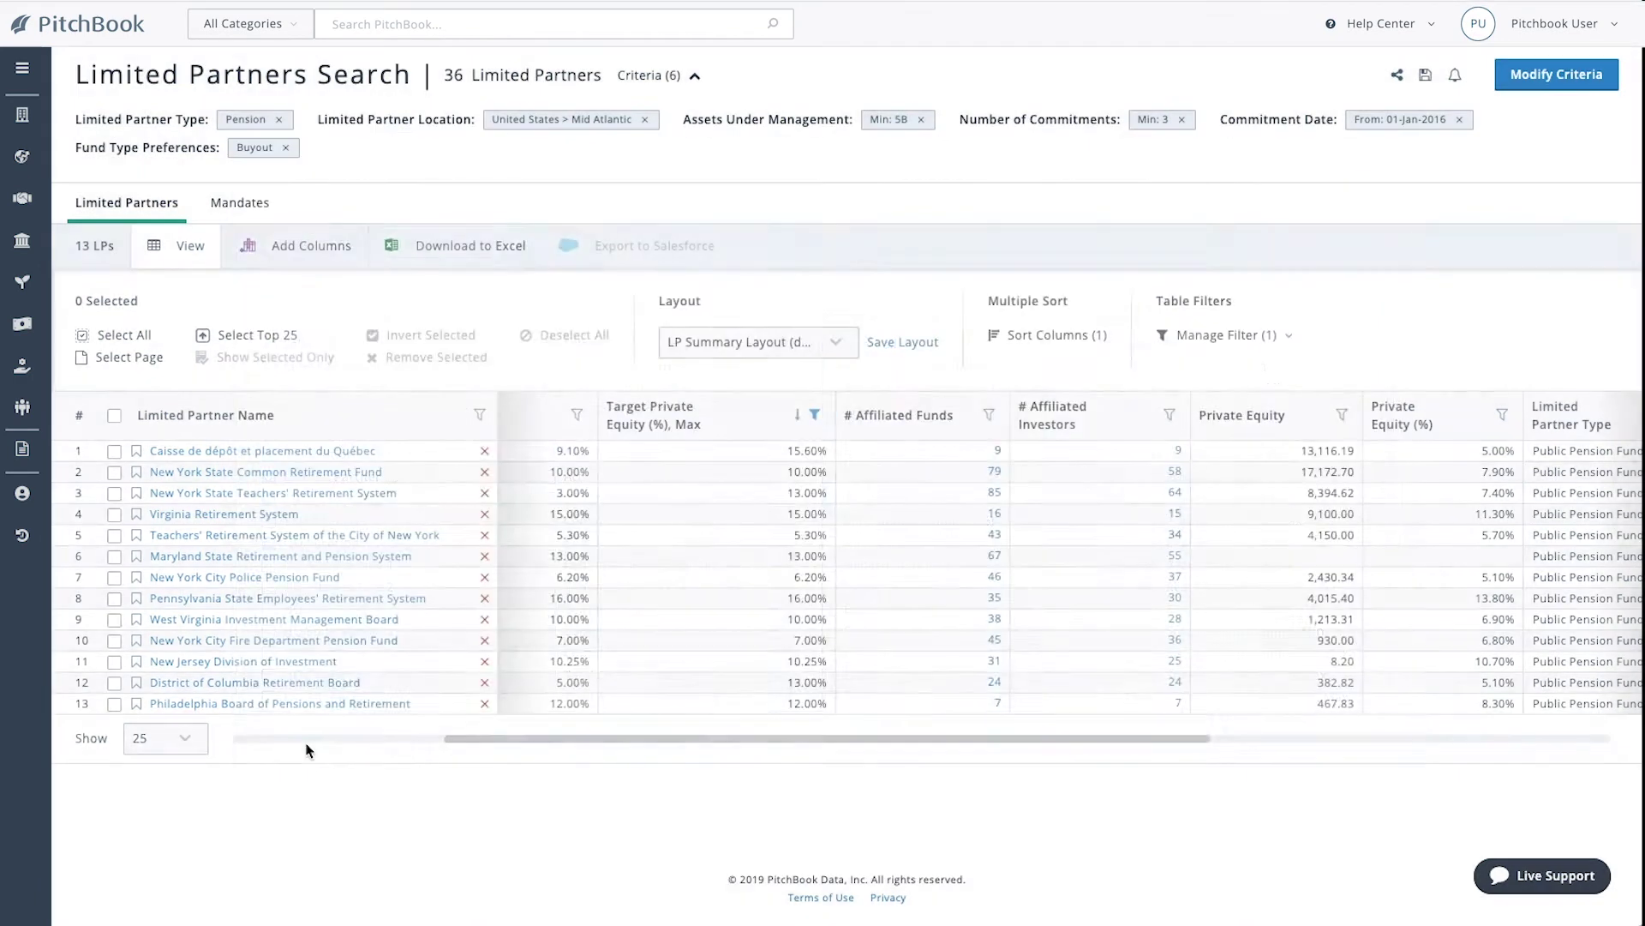
left_click(257, 741)
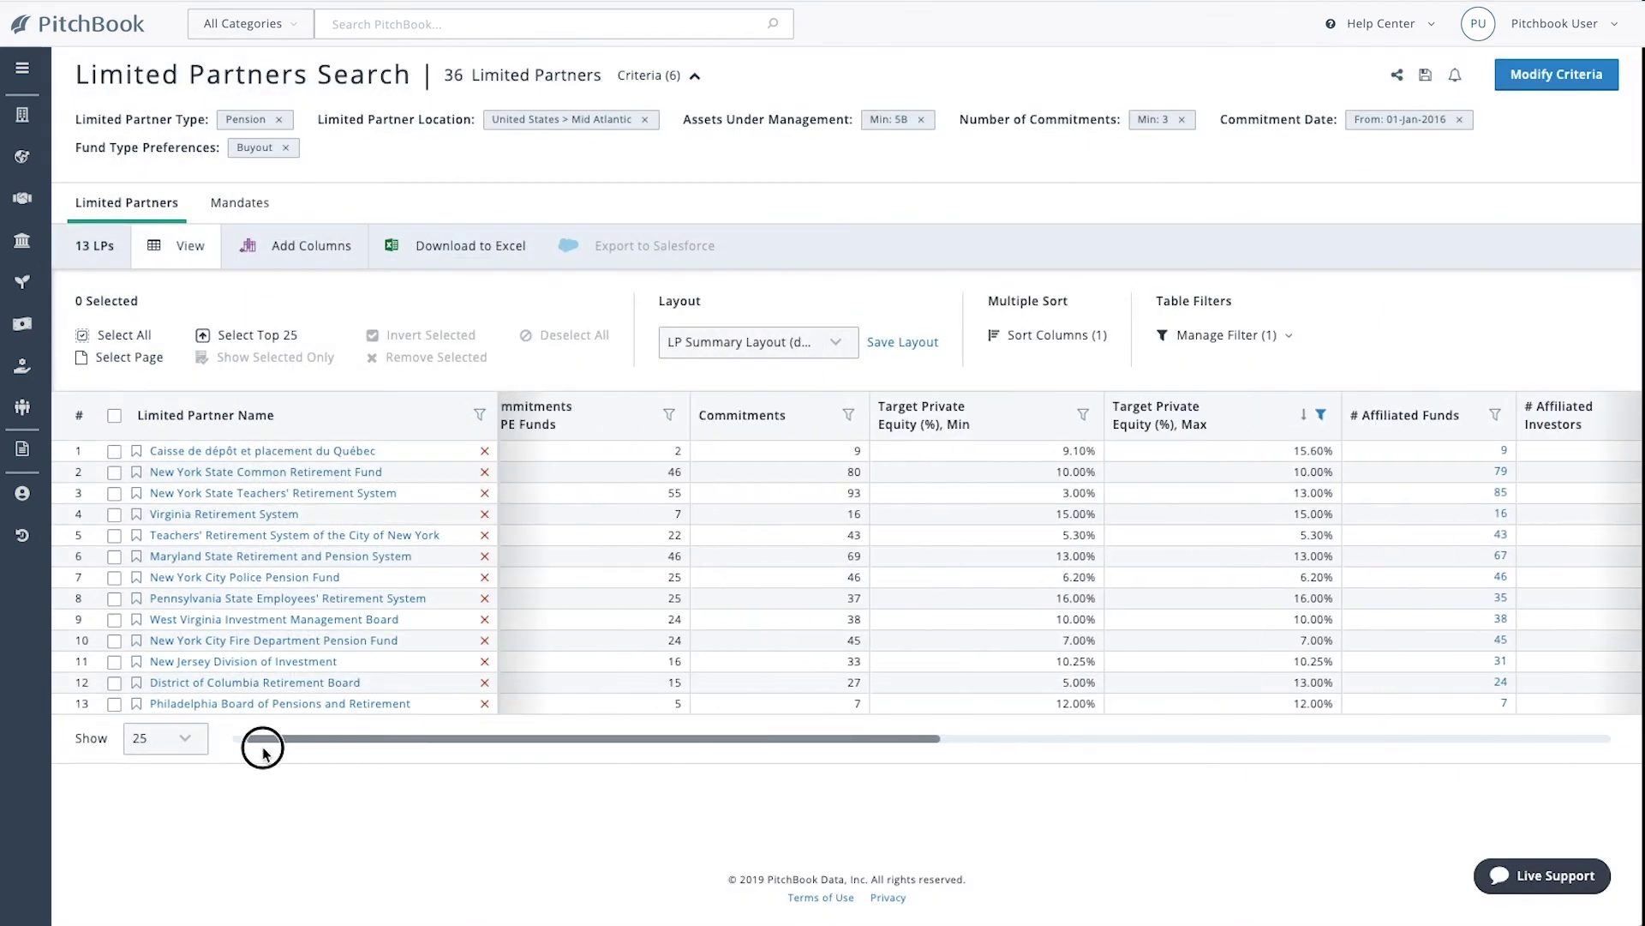
left_click(591, 408)
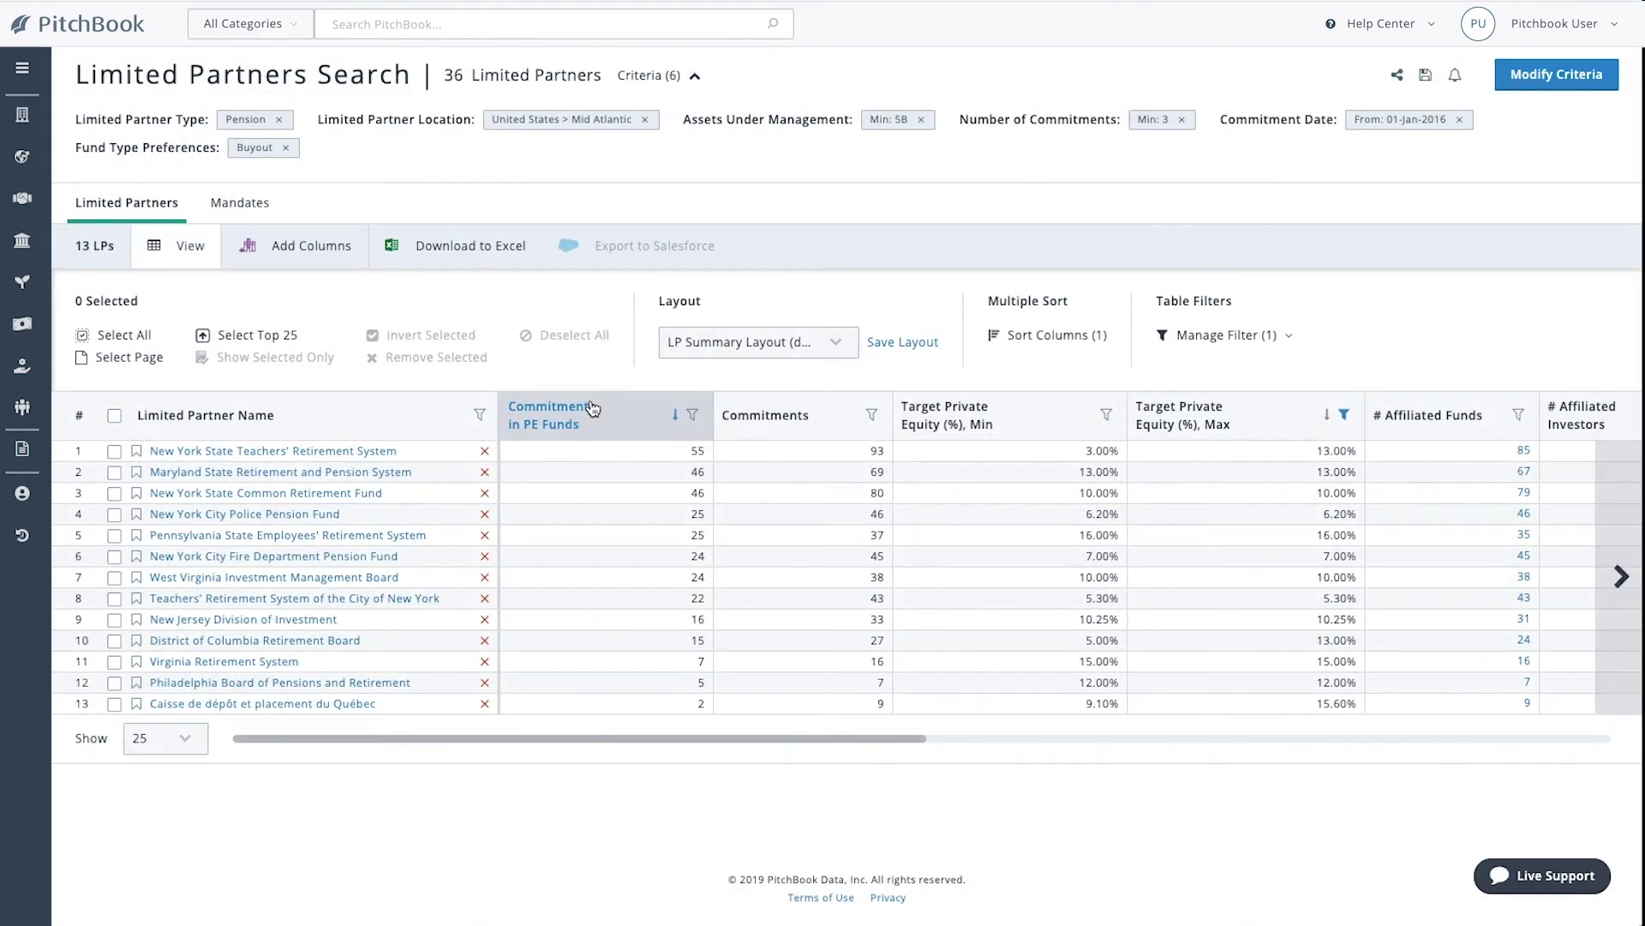
- Open New York State Teachers' Retirement System and jump to mandates, commitments and contact information
left_click(373, 450)
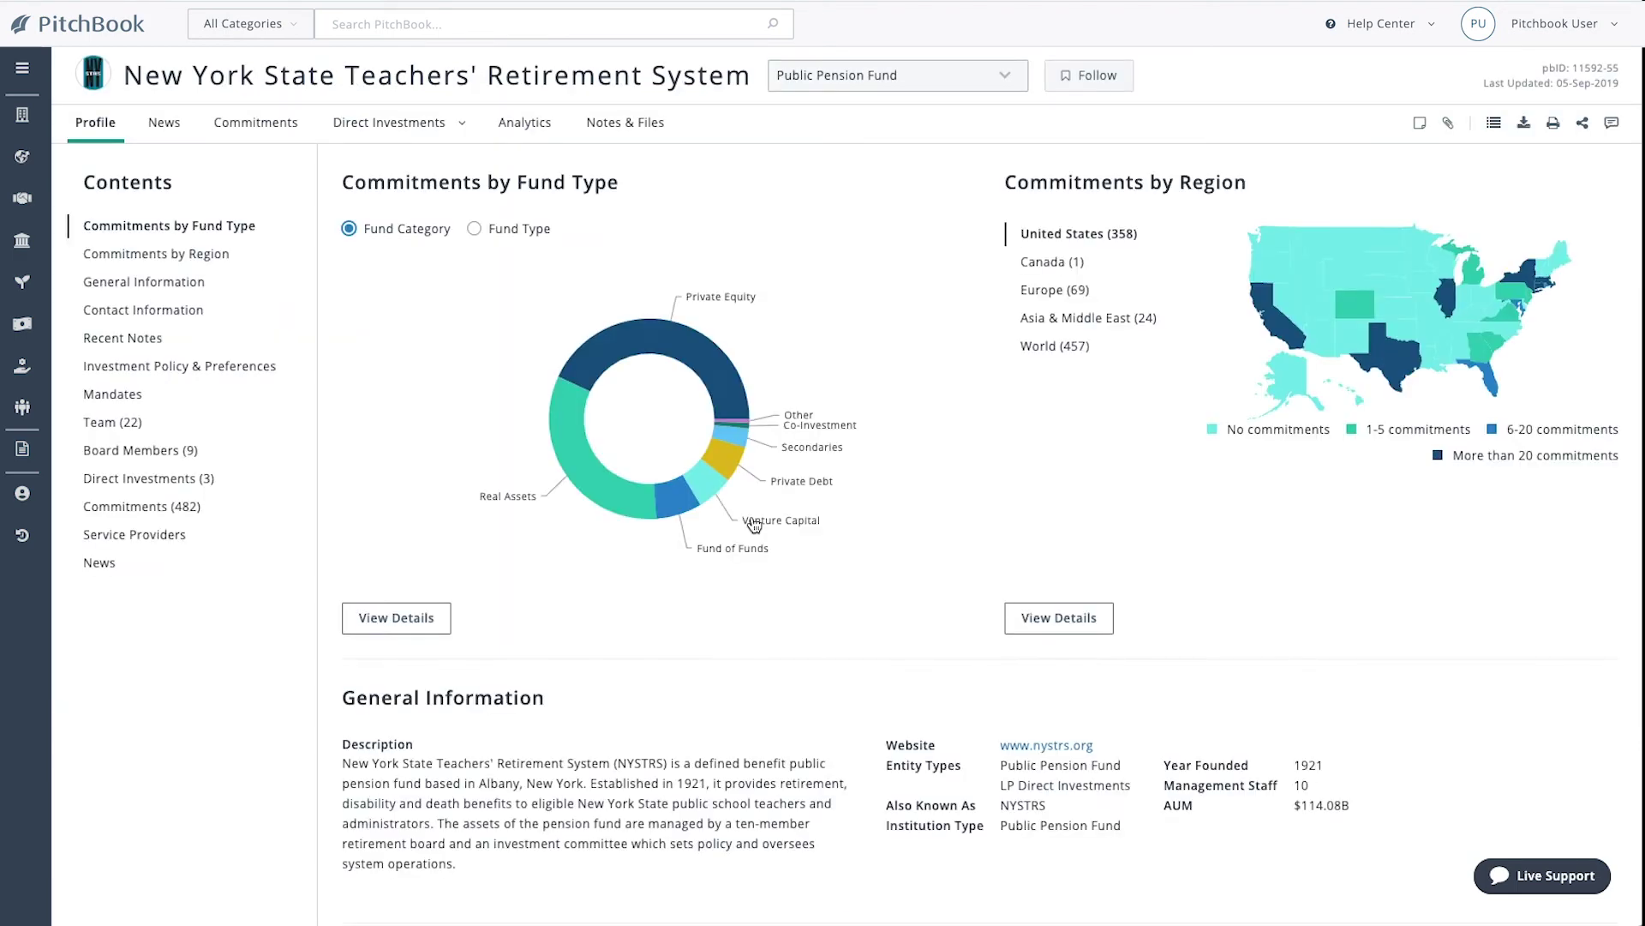
left_click(217, 399)
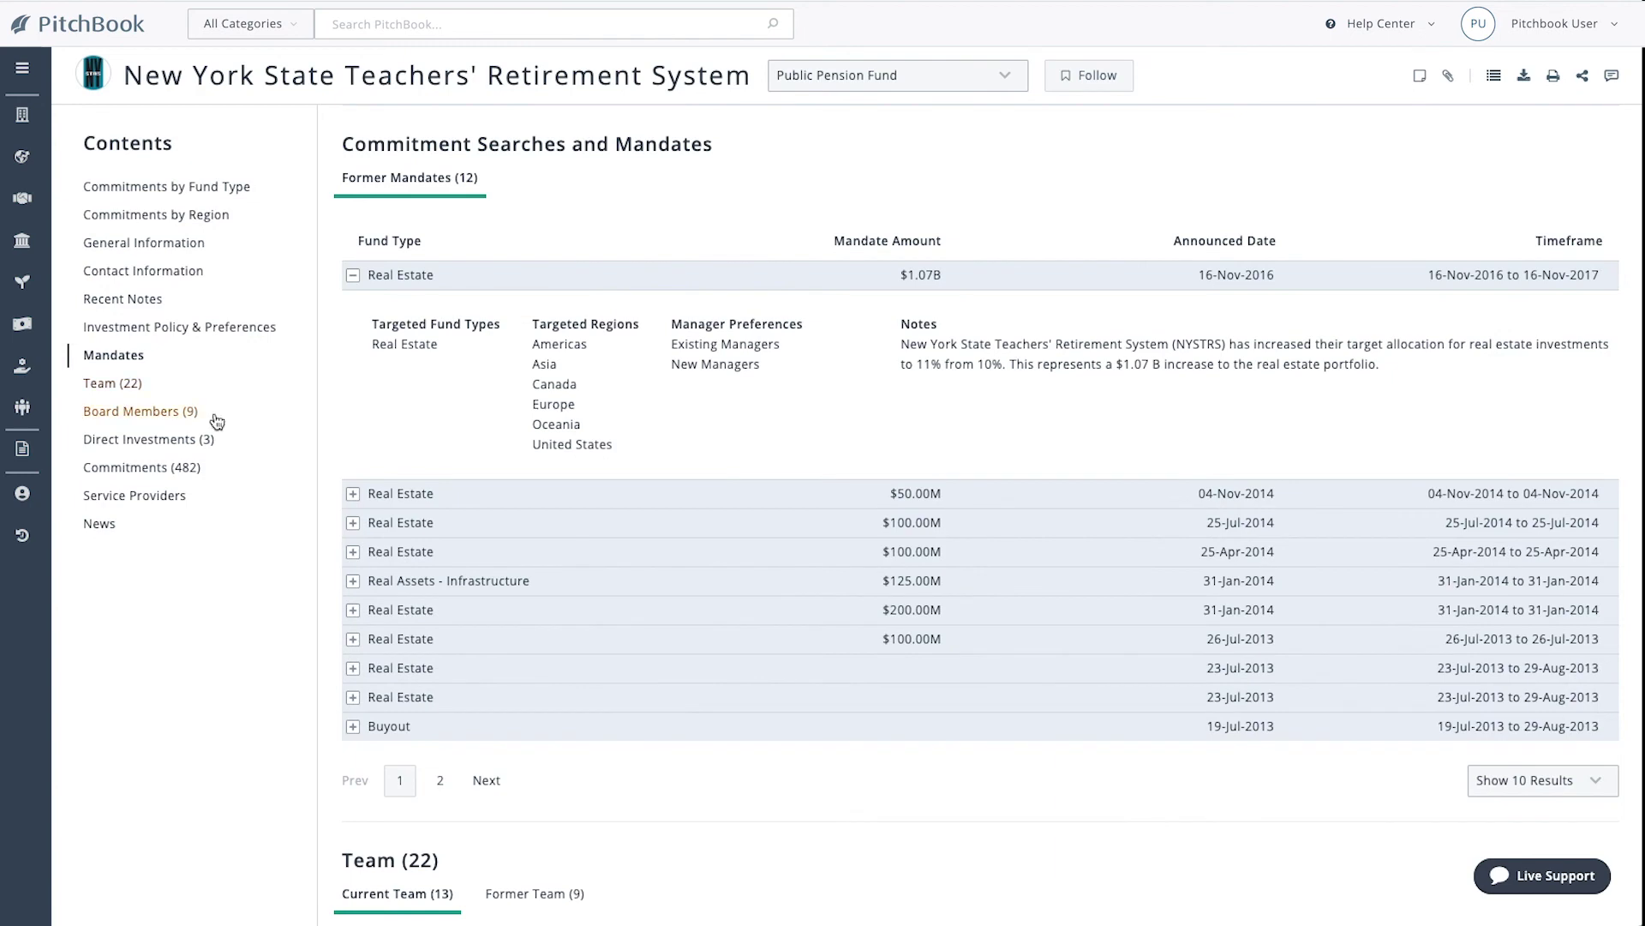
left_click(203, 471)
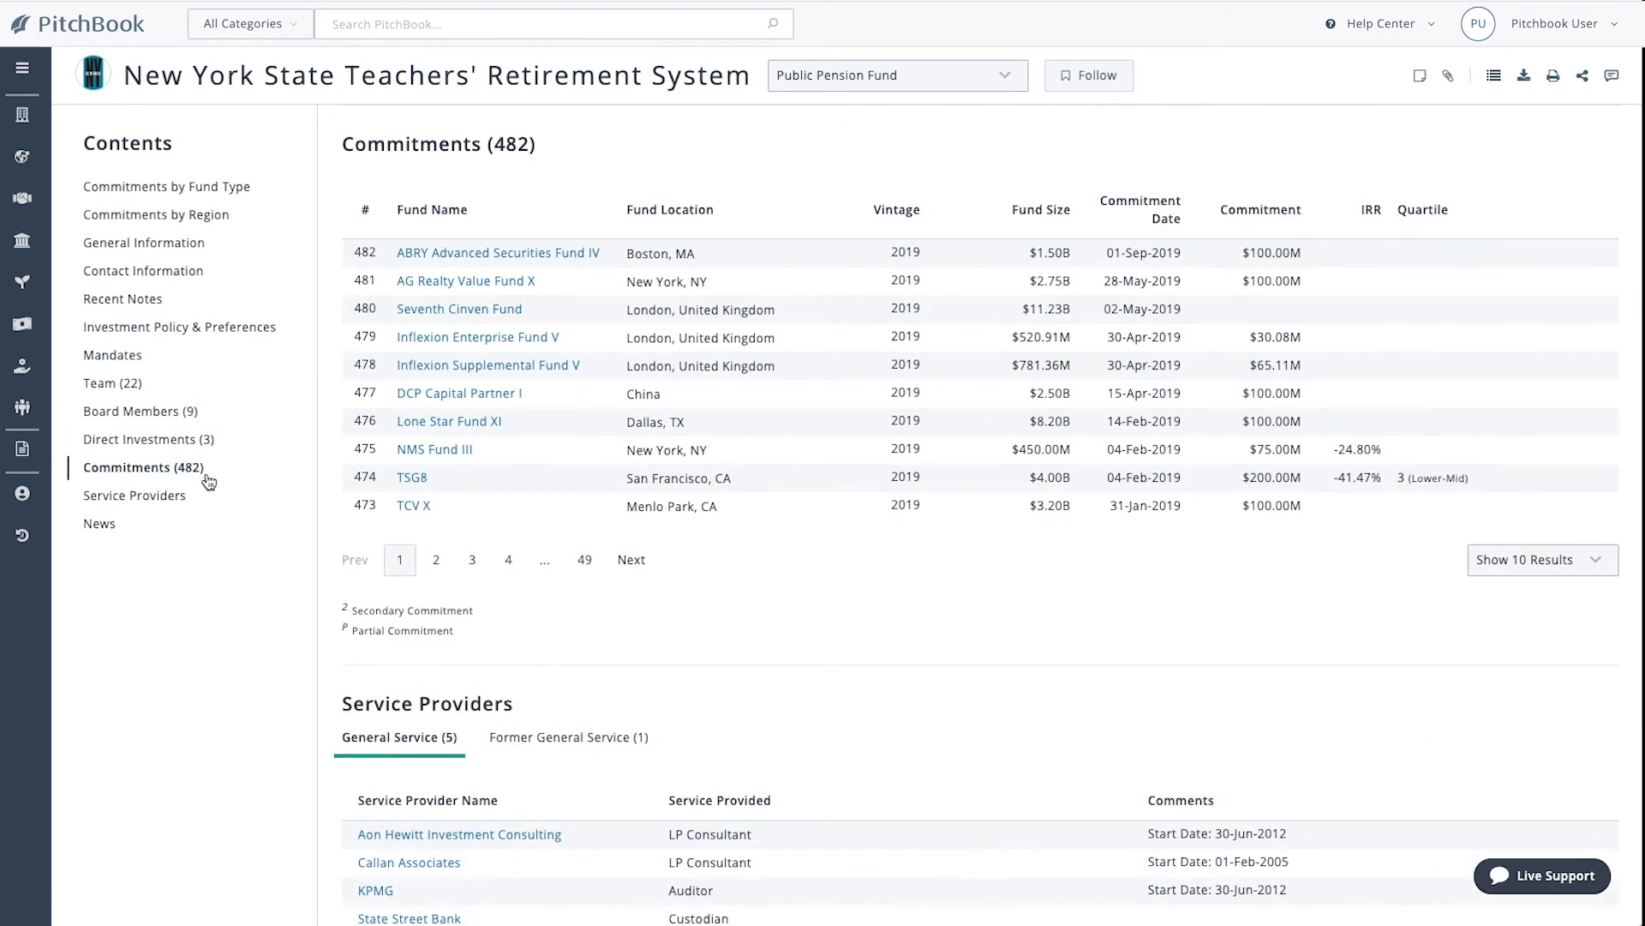
left_click(200, 274)
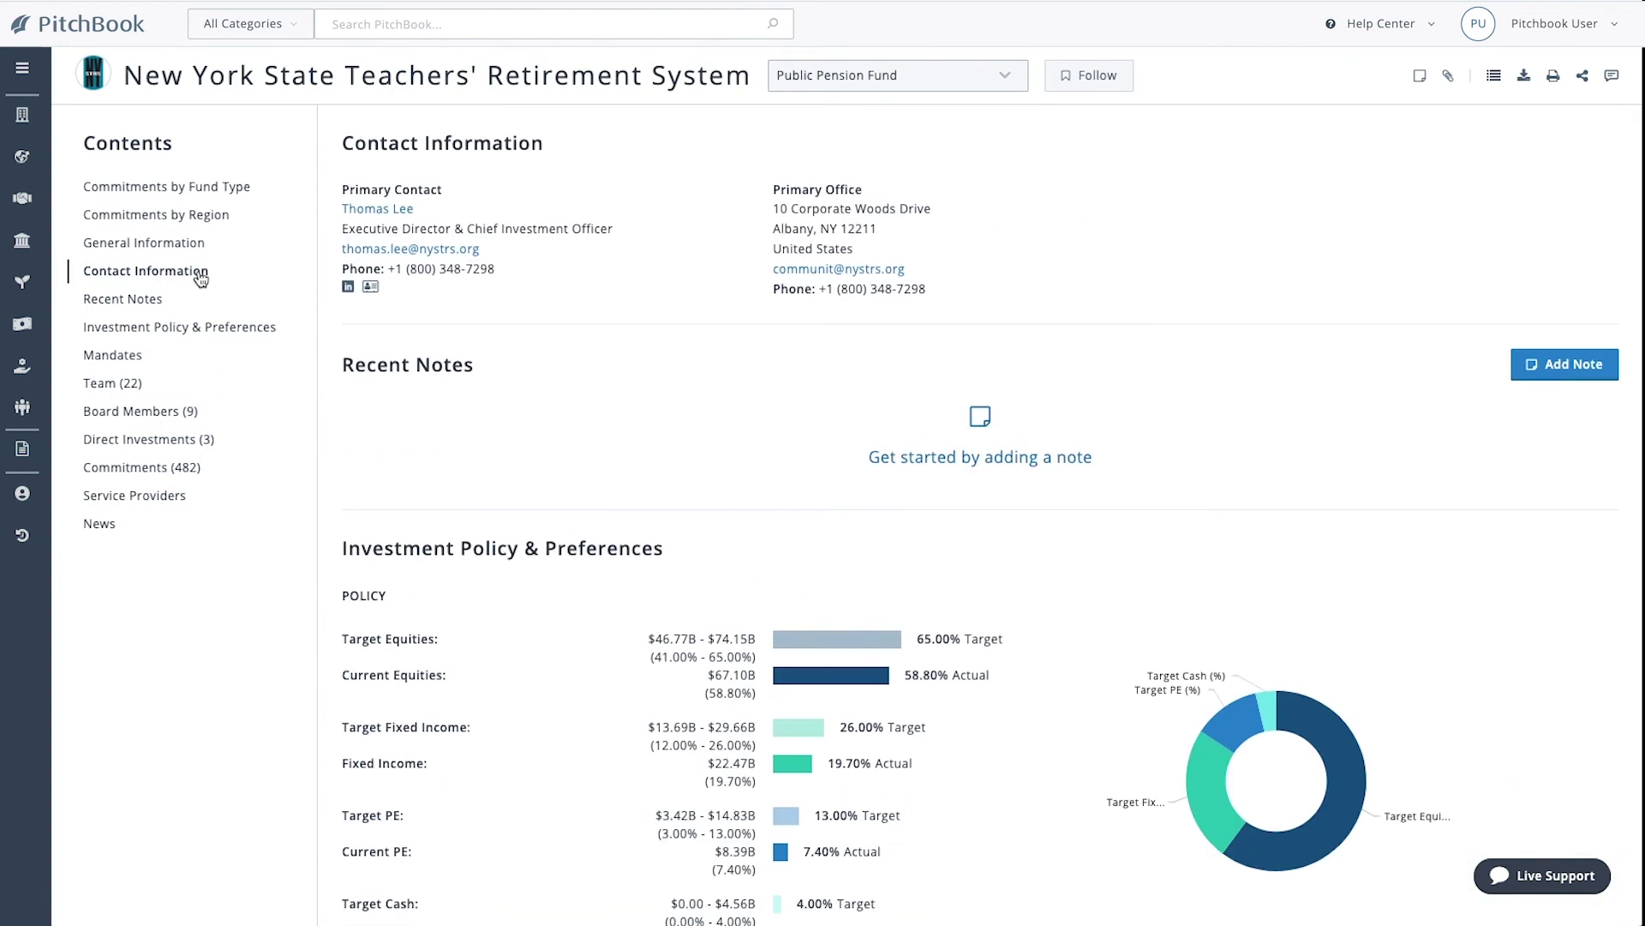